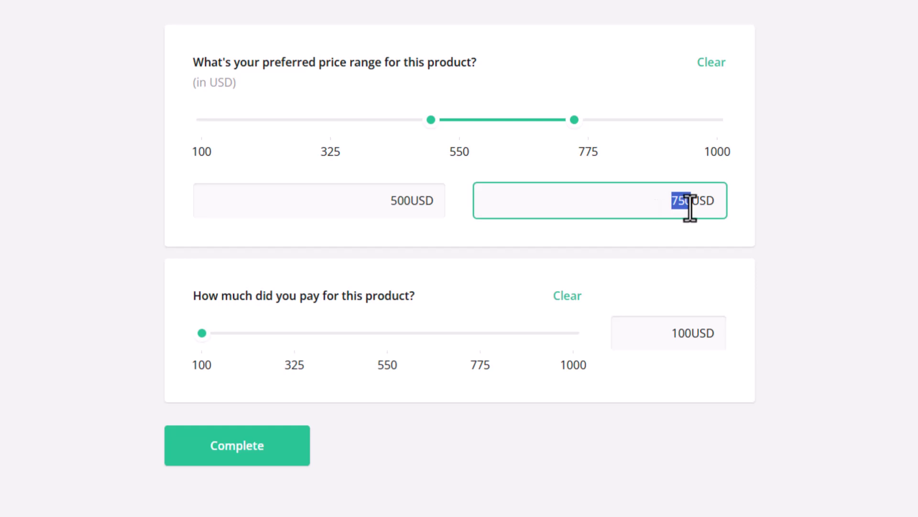
Set the preferred price range's upper limit to 700 USD and shift the whole range to 360–560 USD
{"action": "key", "text": "BackSpace"}
{"action": "type", "text": "700"}
{"action": "left_click", "coordinate": [722, 206]}
{"action": "mouse_move", "coordinate": [549, 122]}
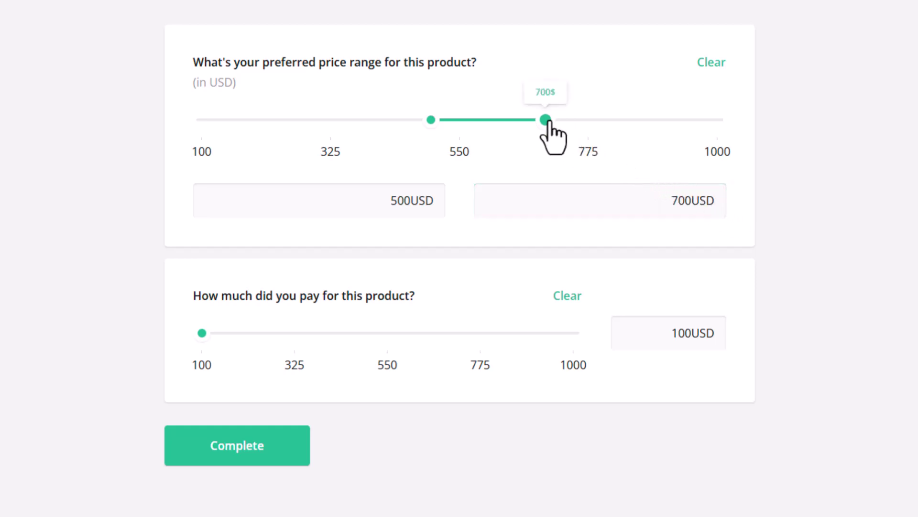
{"action": "mouse_move", "coordinate": [498, 122]}
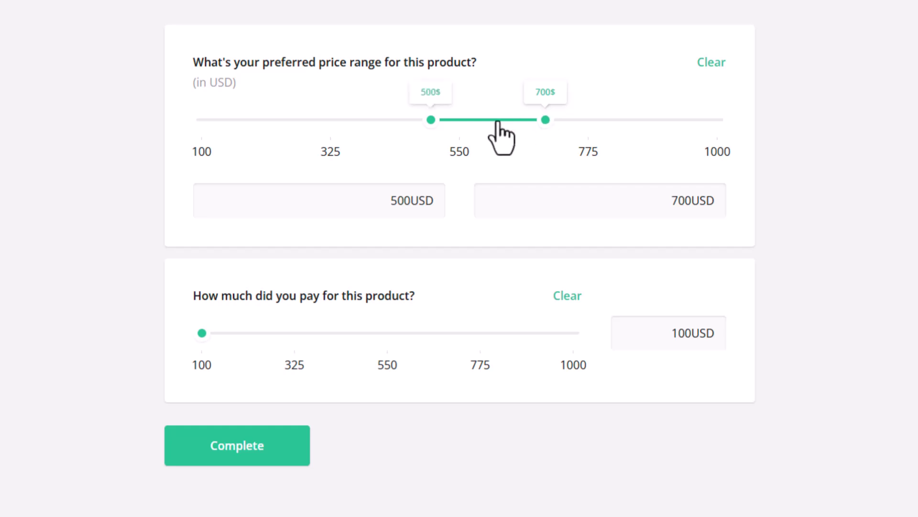
{"action": "left_click_drag", "start_coordinate": [497, 122], "coordinate": [417, 122]}
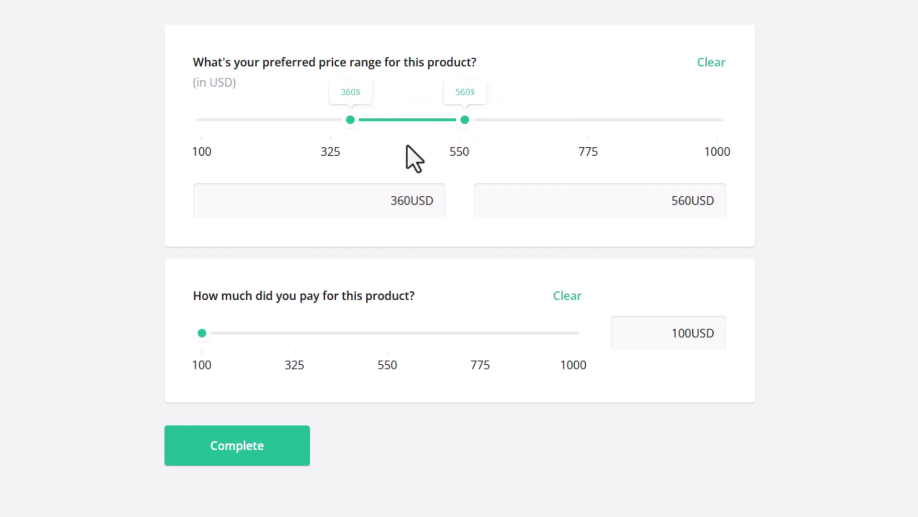
Set the preferred price range's lower limit to 390 USD and shift the whole range to 750–920 USD
{"action": "left_click_drag", "start_coordinate": [398, 201], "coordinate": [410, 201]}
{"action": "type", "text": "90"}
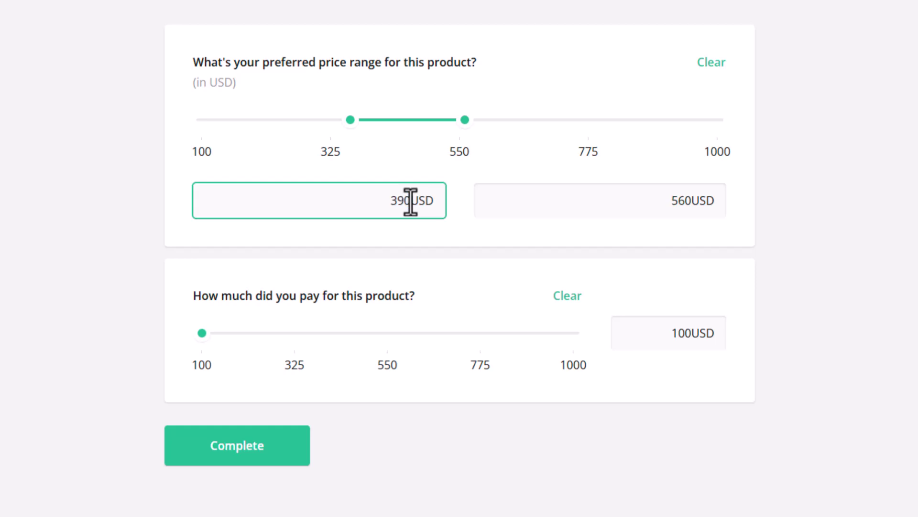
{"action": "left_click", "coordinate": [455, 202]}
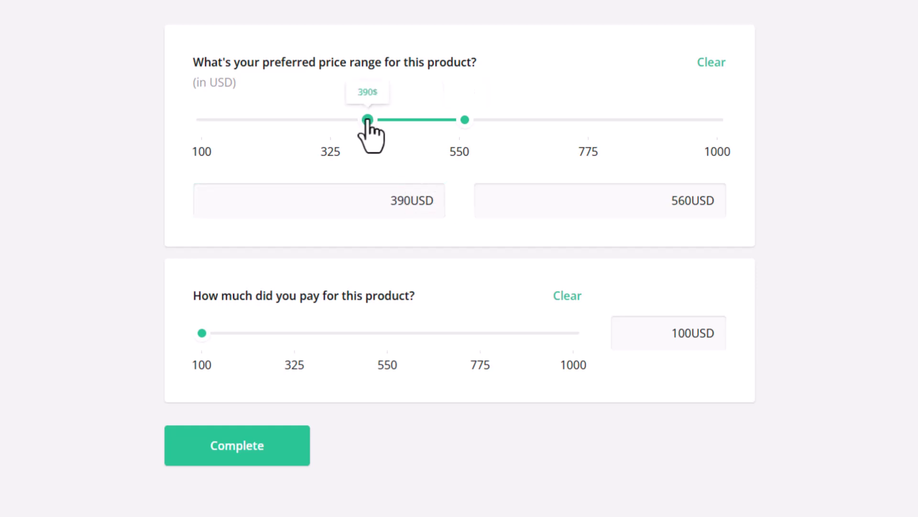
{"action": "left_click_drag", "start_coordinate": [410, 120], "coordinate": [621, 121]}
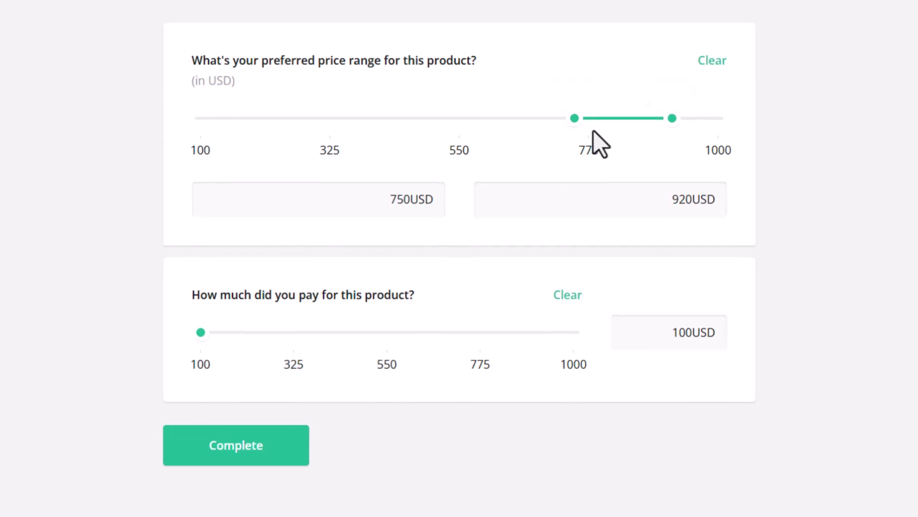
Try different amounts on the slider for the price paid and enter 700 USD as its value
{"action": "left_click", "coordinate": [311, 334]}
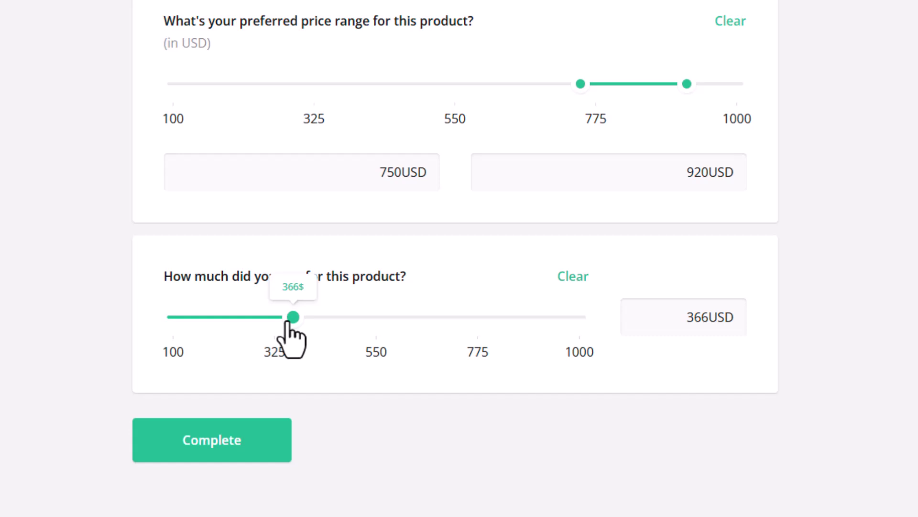
{"action": "left_click", "coordinate": [404, 318]}
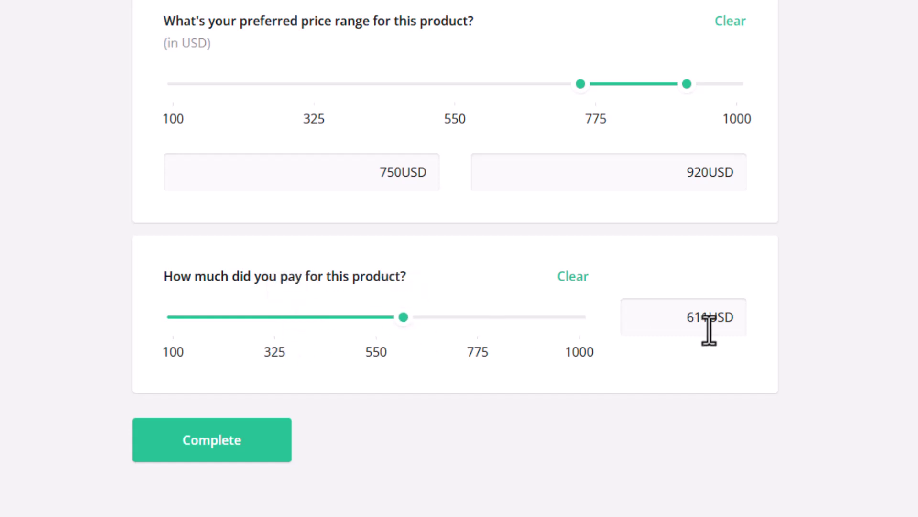
{"action": "left_click", "coordinate": [677, 318]}
{"action": "double_click", "coordinate": [677, 318]}
{"action": "type", "text": "700"}
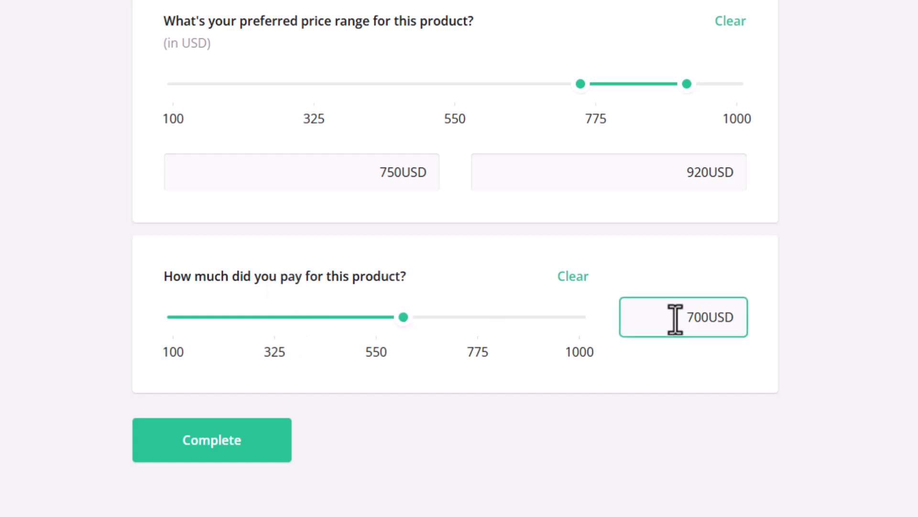
{"action": "left_click", "coordinate": [730, 343]}
Clear the answer for the price paid and enter 800 USD
{"action": "left_click", "coordinate": [579, 286]}
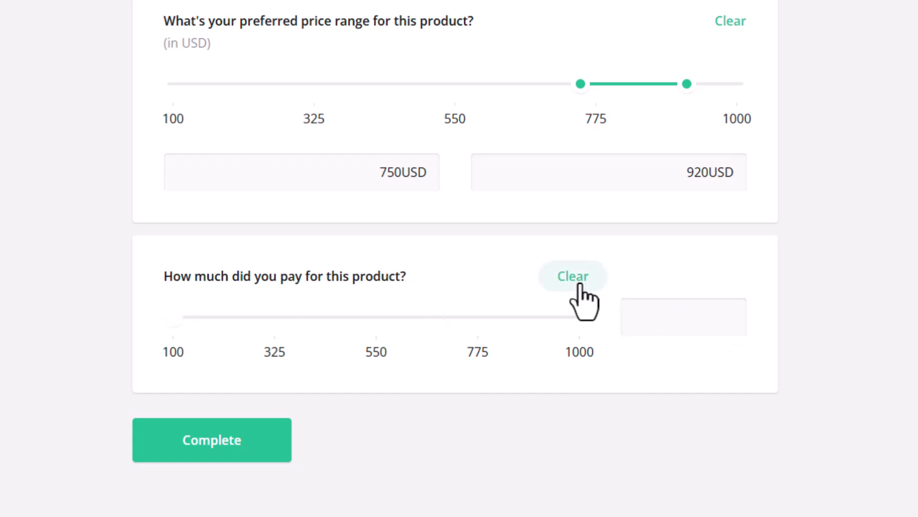
{"action": "left_click", "coordinate": [660, 316]}
{"action": "type", "text": "800USD"}
{"action": "left_click", "coordinate": [824, 315]}
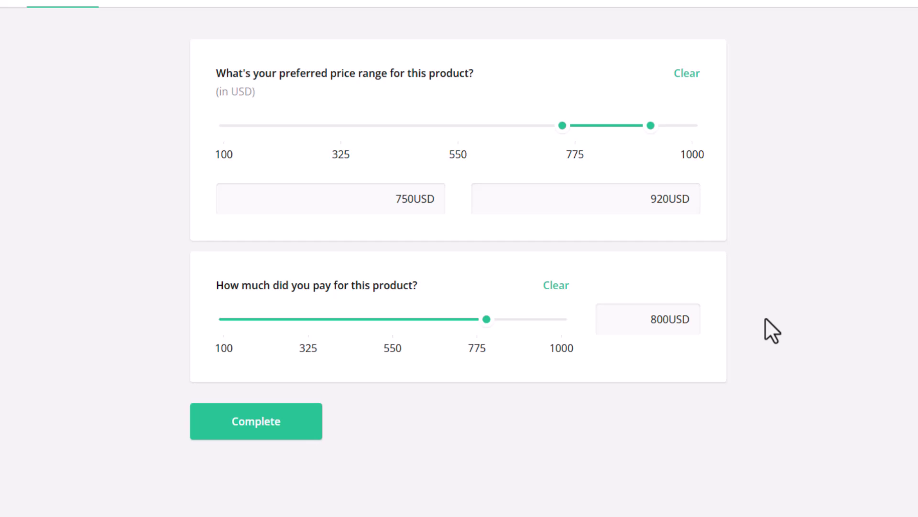
Add a Slider question to the empty form in the survey designer and name it range-slider
{"action": "left_click", "coordinate": [34, 24]}
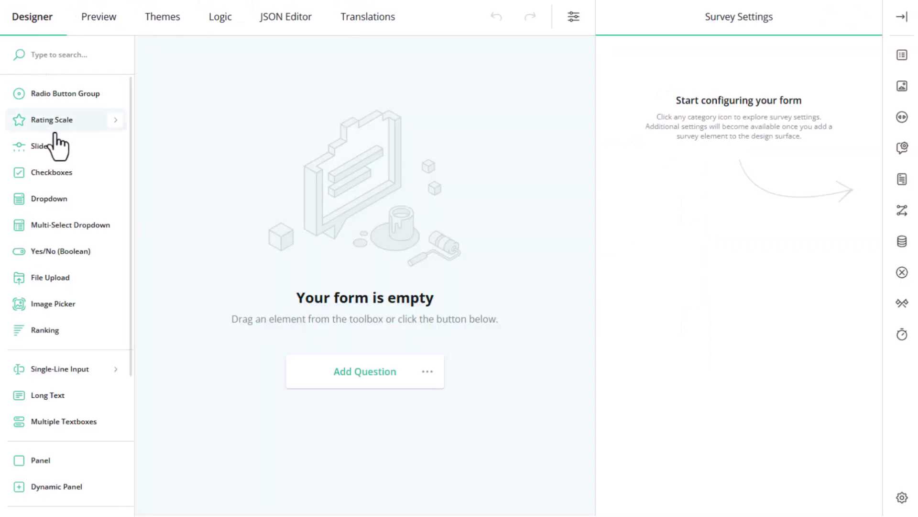
{"action": "left_click_drag", "start_coordinate": [57, 148], "coordinate": [380, 299]}
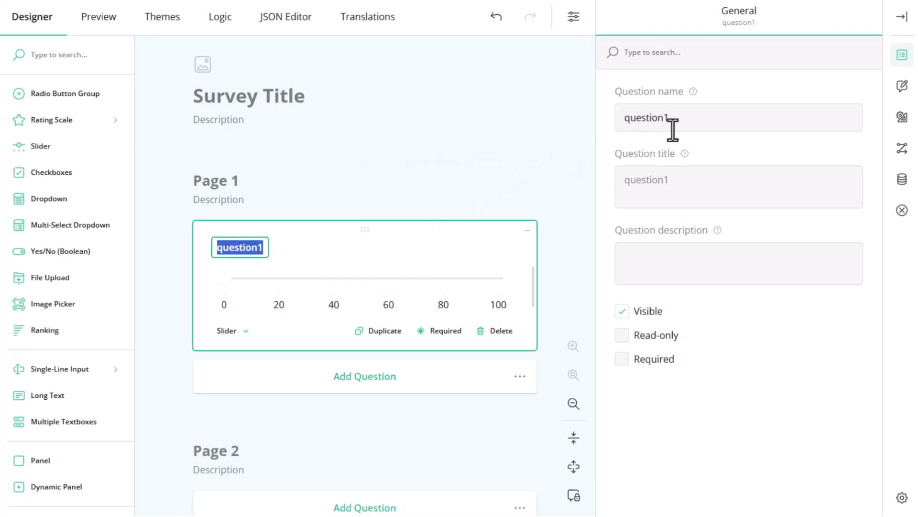
{"action": "left_click_drag", "start_coordinate": [670, 119], "coordinate": [624, 119]}
{"action": "key", "text": "BackSpace"}
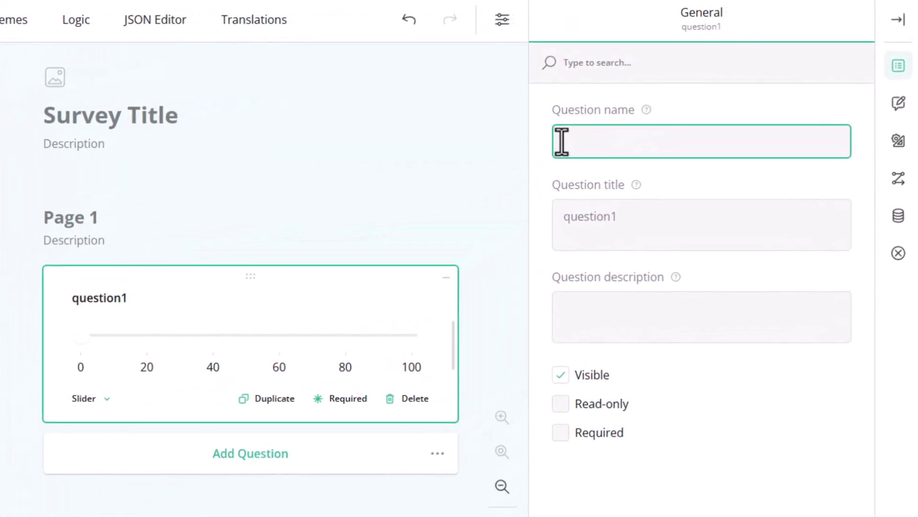
{"action": "type", "text": "range-slider"}
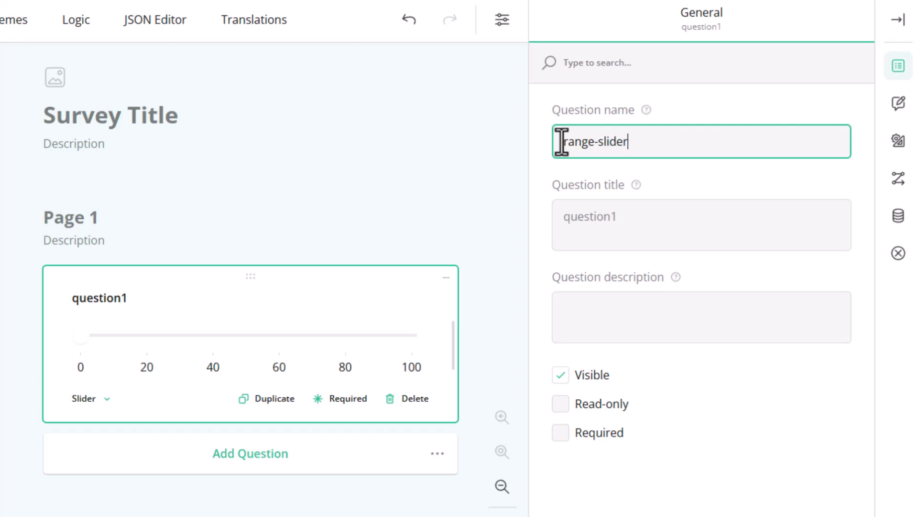
Title the slider question "What's your preferred price range for the product?"
{"action": "left_click", "coordinate": [638, 237]}
{"action": "type", "text": "W"}
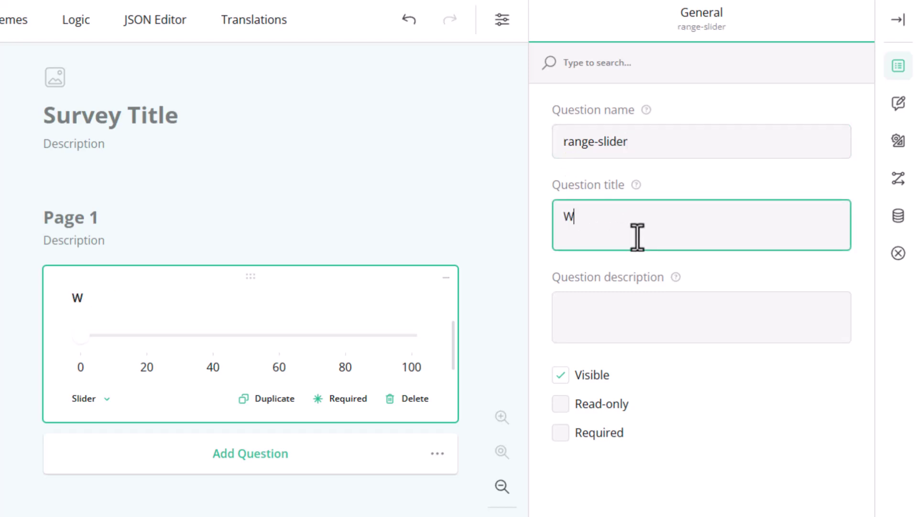
{"action": "type", "text": "hat's your preferre"}
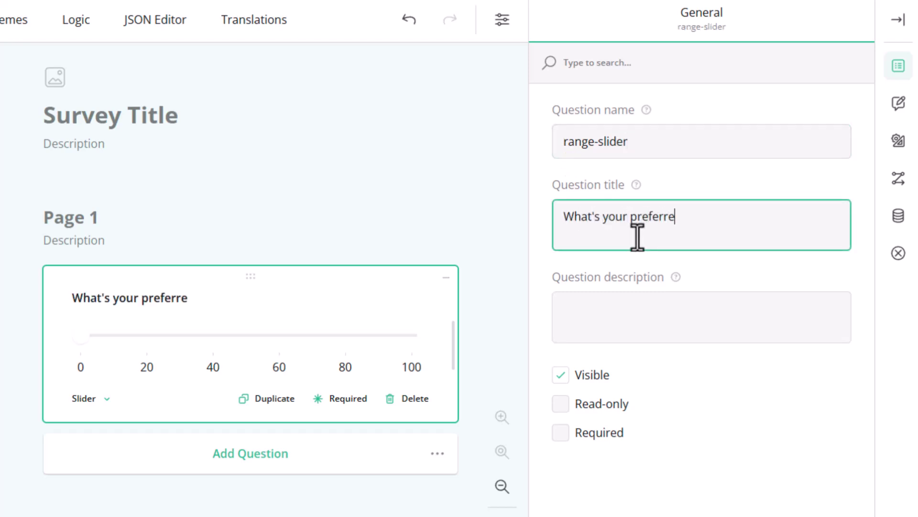
{"action": "type", "text": "d price range for the "}
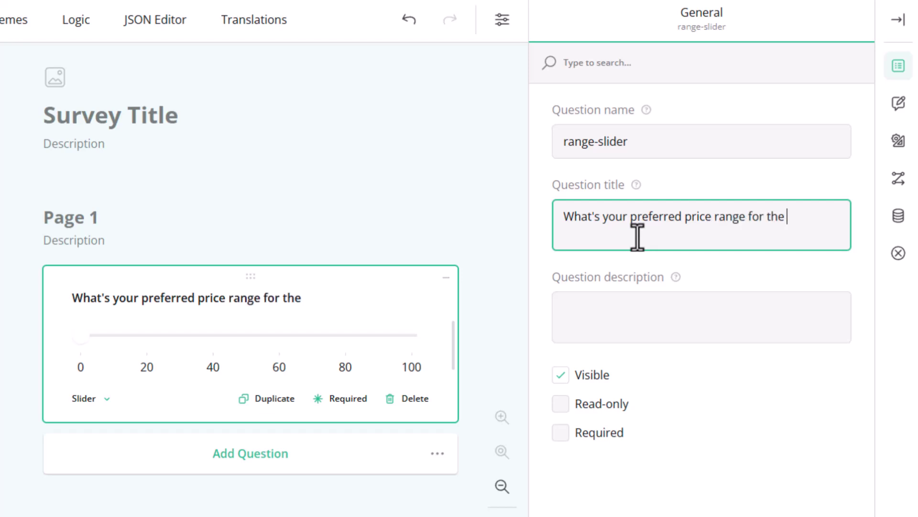
{"action": "type", "text": "product?"}
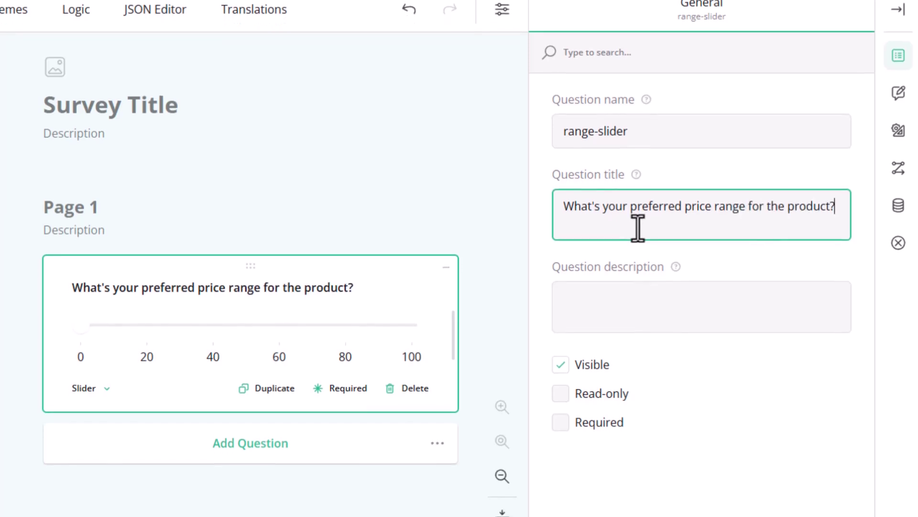
Give the slider question the description "(in USD)"
{"action": "scroll", "coordinate": [641, 227], "scroll_direction": "down", "scroll_amount": 2}
{"action": "left_click", "coordinate": [663, 213]}
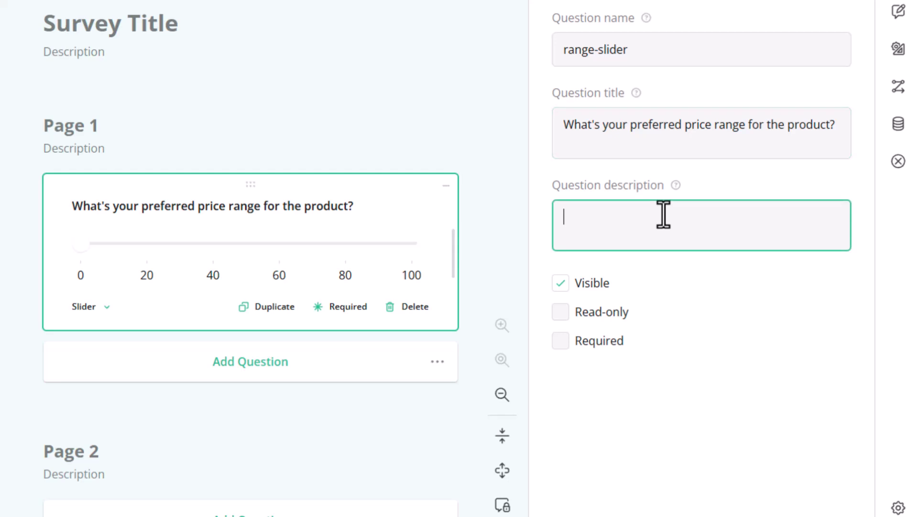
{"action": "type", "text": "()"}
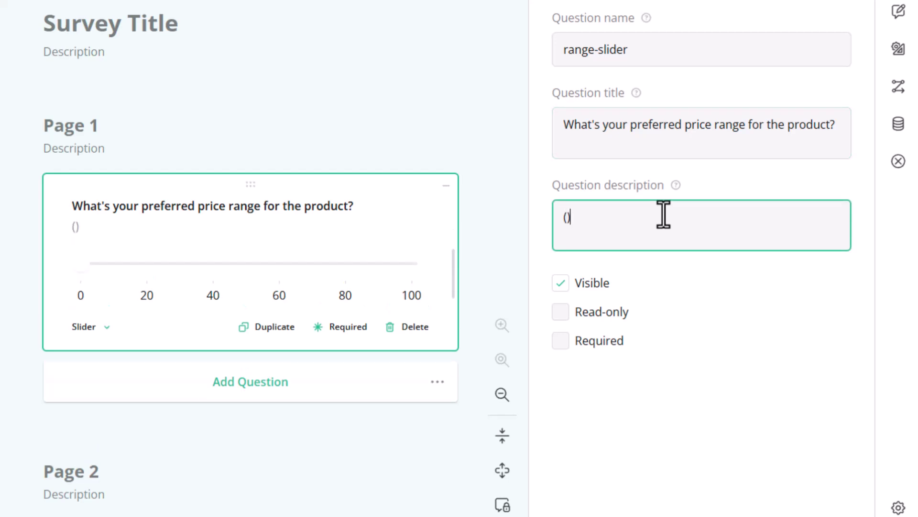
{"action": "type", "text": "in USD"}
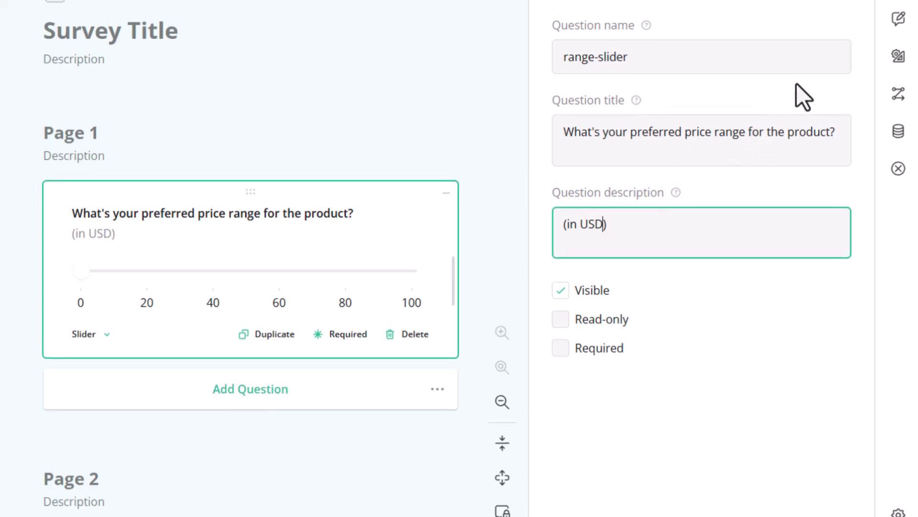
Change the slider type to Range, with a minimum value of 100 and a maximum value of 1000
{"action": "left_click", "coordinate": [885, 107]}
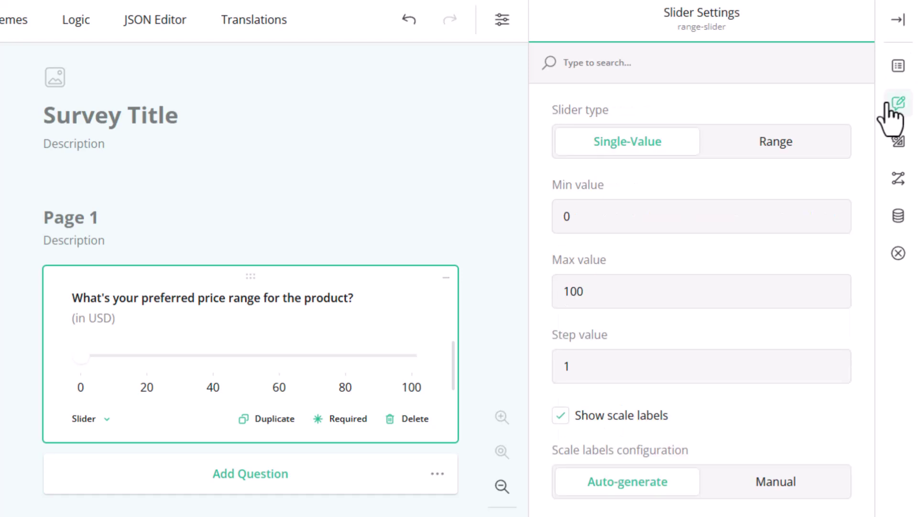
{"action": "left_click", "coordinate": [808, 152]}
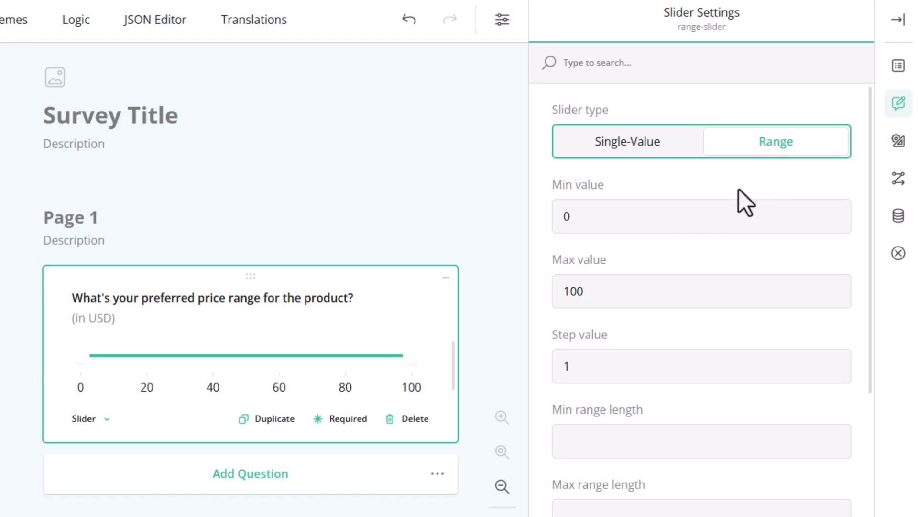
{"action": "left_click", "coordinate": [660, 281]}
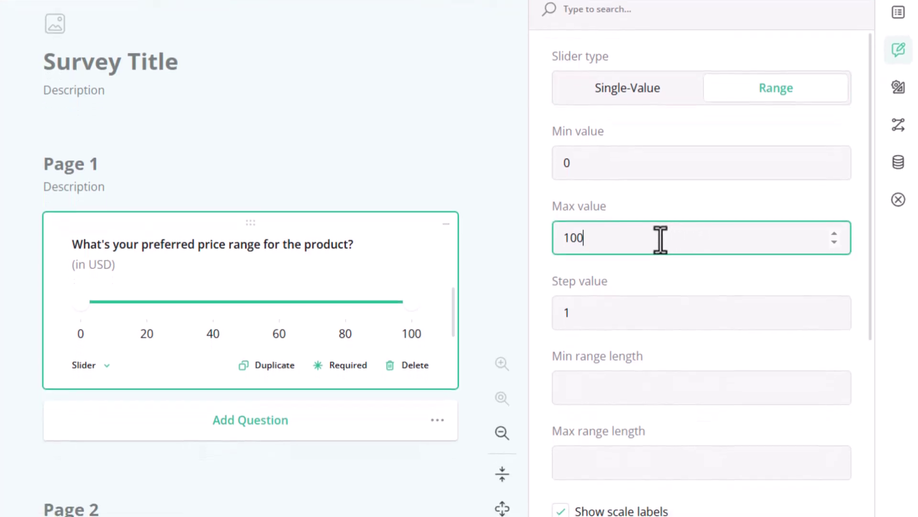
{"action": "type", "text": "0"}
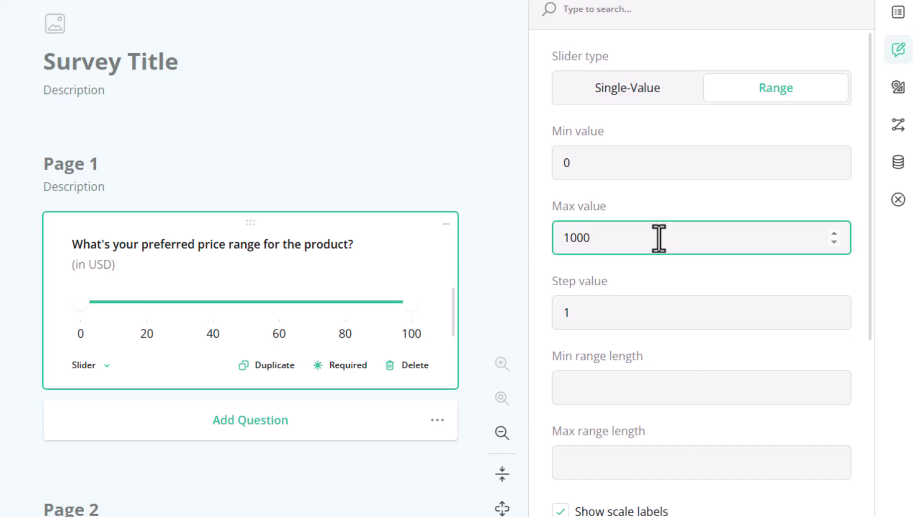
{"action": "left_click", "coordinate": [634, 165]}
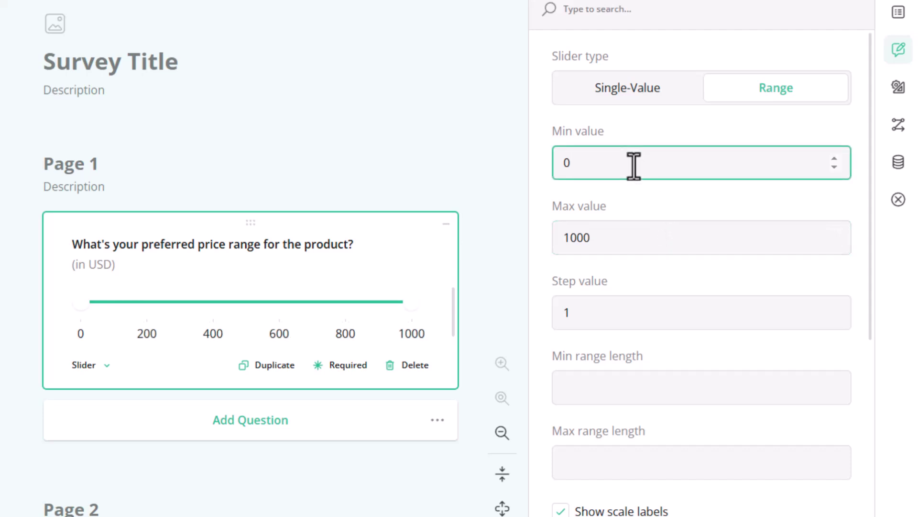
{"action": "key", "text": "BackSpace"}
{"action": "type", "text": "100"}
{"action": "left_click", "coordinate": [690, 241]}
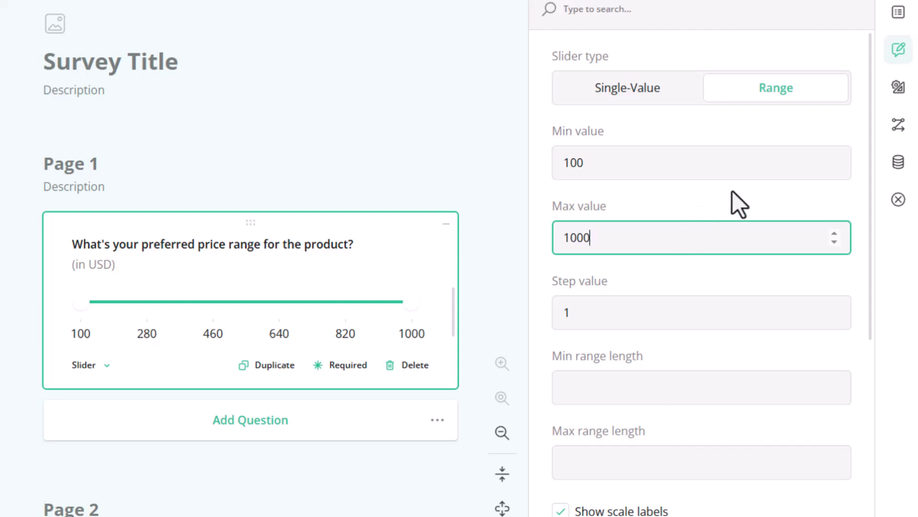
Set the slider's number of auto-generated scale labels to 5
{"action": "left_click_drag", "start_coordinate": [874, 171], "coordinate": [876, 325]}
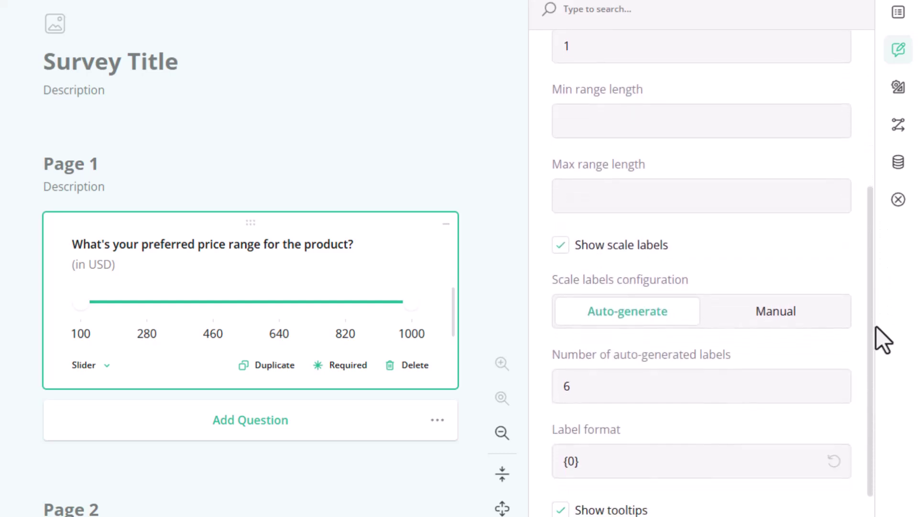
{"action": "left_click", "coordinate": [586, 391]}
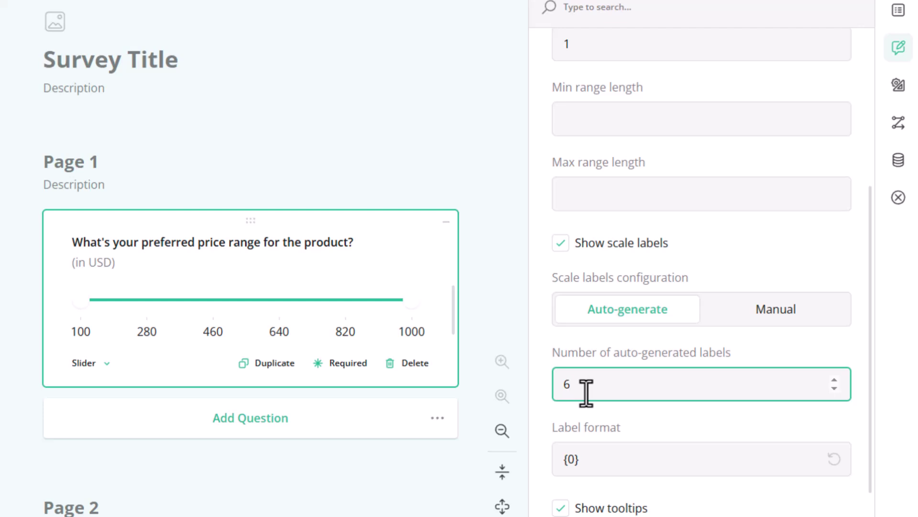
{"action": "key", "text": "BackSpace"}
{"action": "type", "text": "5"}
{"action": "left_click", "coordinate": [603, 412]}
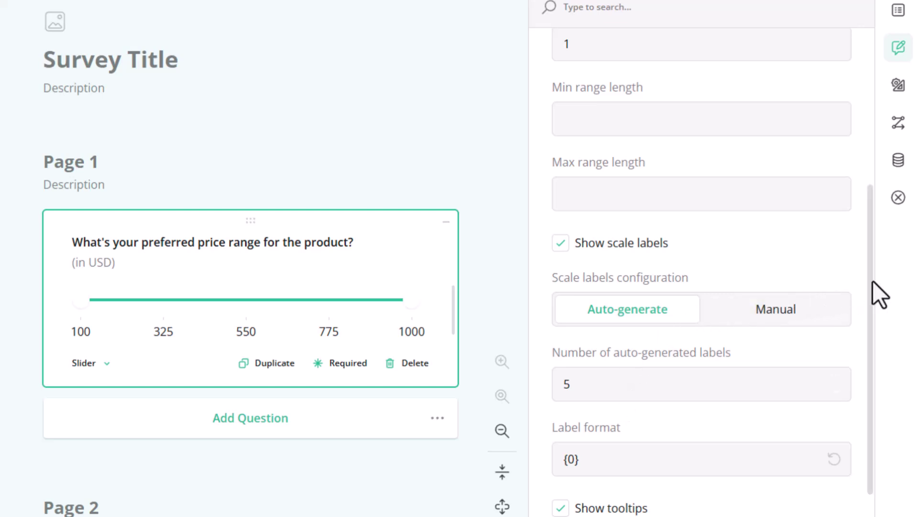
Set the slider's step value to 10 and its maximum range length to 250
{"action": "left_click_drag", "start_coordinate": [874, 281], "coordinate": [877, 171]}
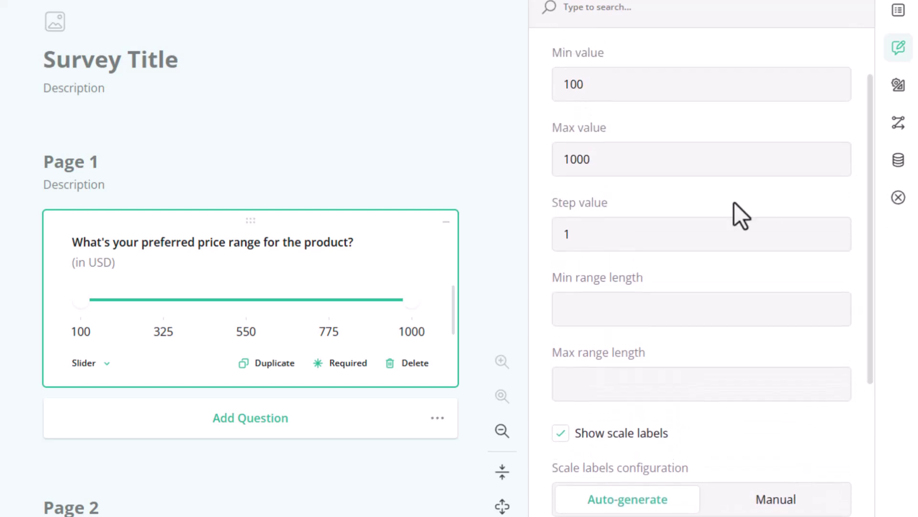
{"action": "left_click", "coordinate": [626, 234]}
{"action": "type", "text": "0"}
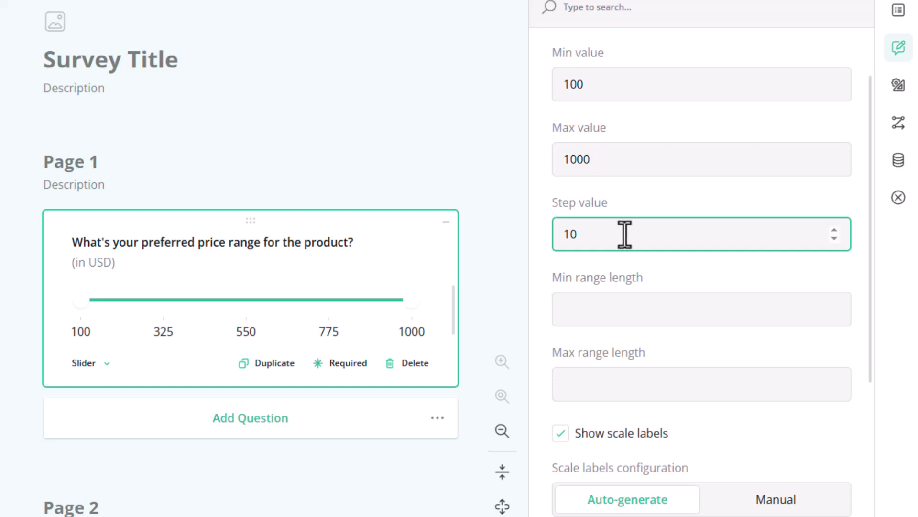
{"action": "left_click", "coordinate": [628, 382]}
{"action": "type", "text": "250"}
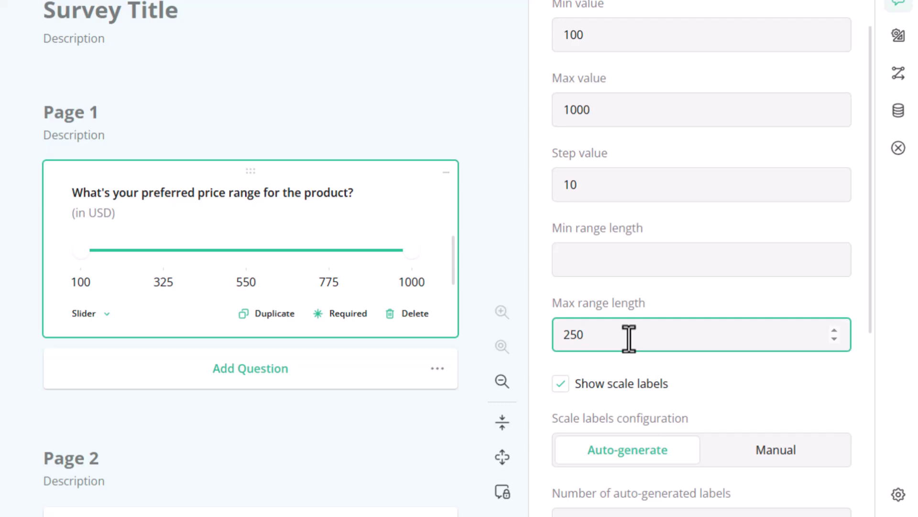
{"action": "scroll", "coordinate": [861, 249], "scroll_direction": "down", "scroll_amount": 2}
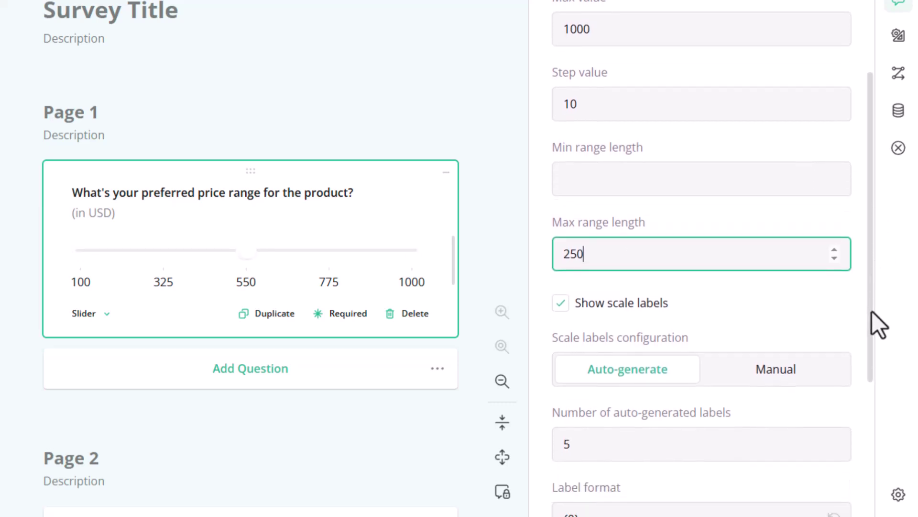
Toggle the slider's scale labels off and on, and try the label format {0}$ before restoring {0}
{"action": "left_click", "coordinate": [562, 306]}
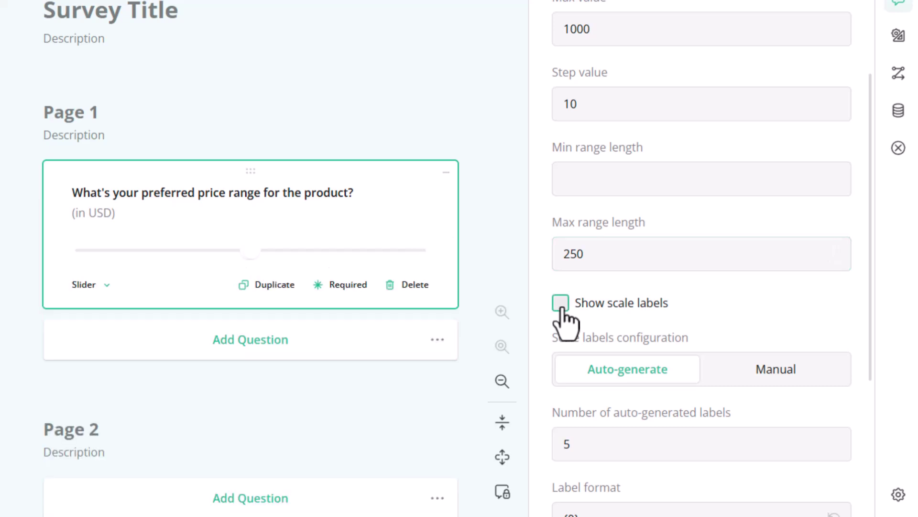
{"action": "left_click", "coordinate": [561, 307]}
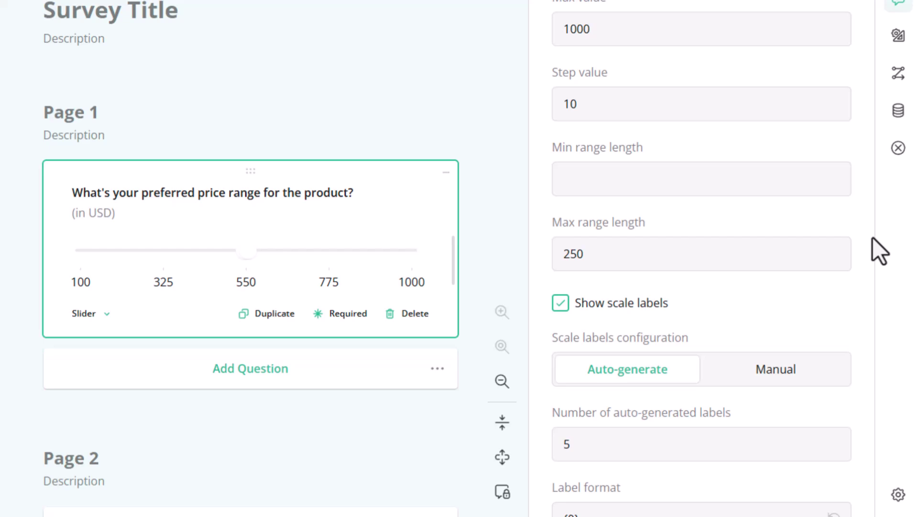
{"action": "left_click_drag", "start_coordinate": [873, 237], "coordinate": [872, 321]}
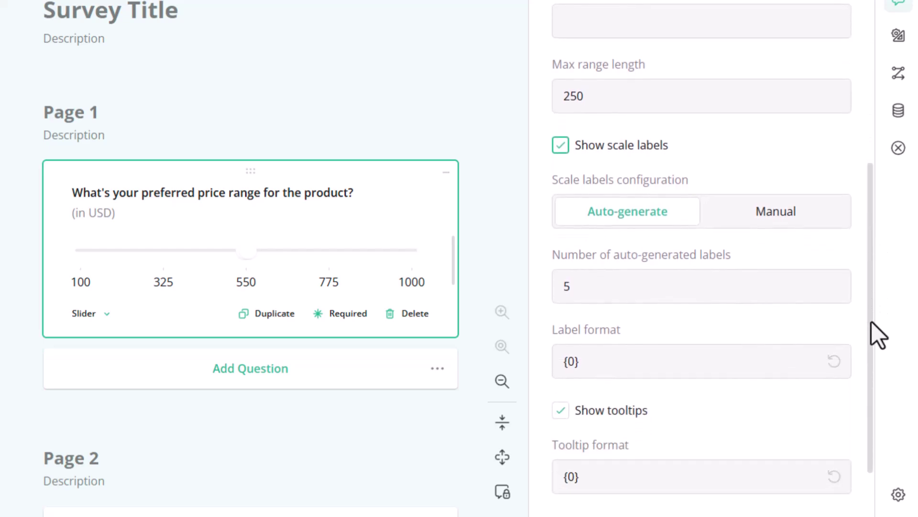
{"action": "left_click", "coordinate": [674, 362]}
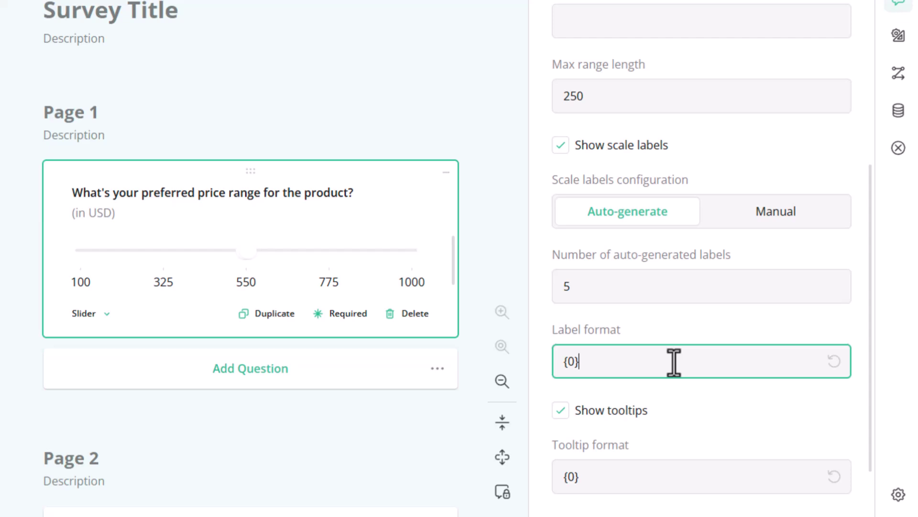
{"action": "type", "text": "$"}
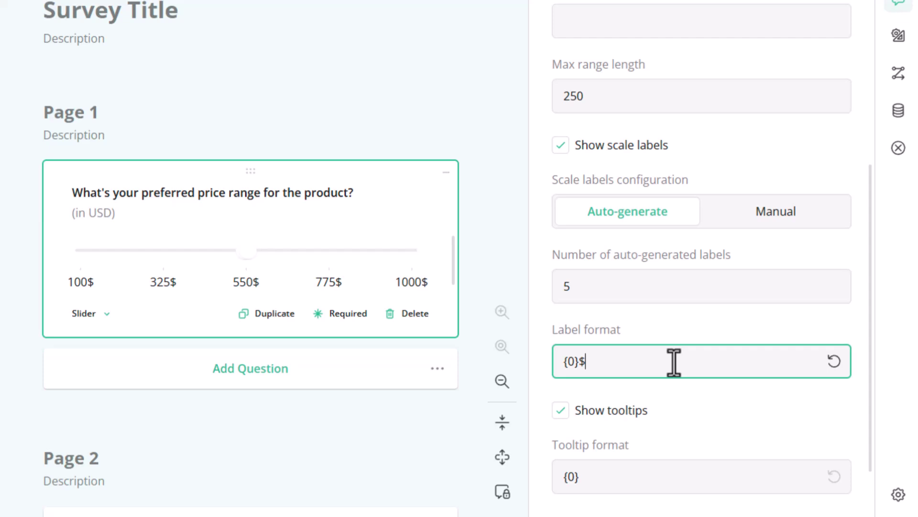
{"action": "key", "text": "BackSpace"}
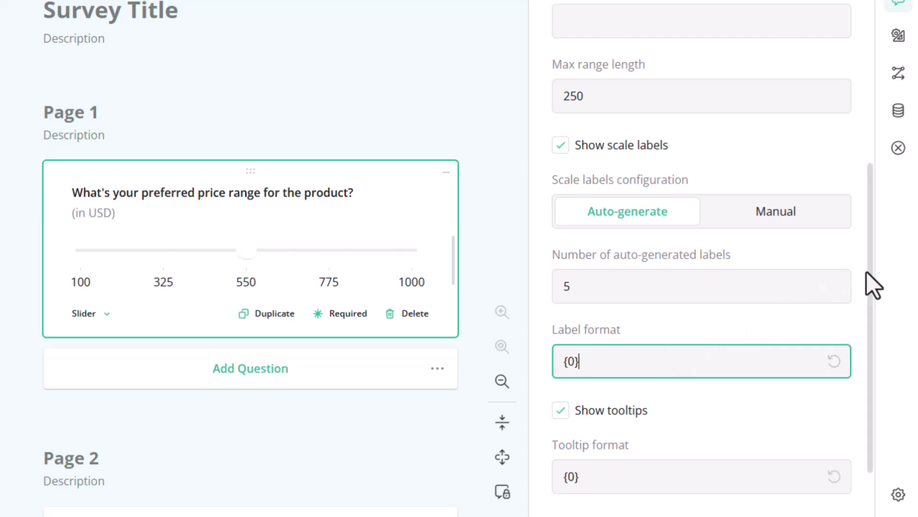
Set the slider's tooltip format to {0}$
{"action": "left_click_drag", "start_coordinate": [866, 272], "coordinate": [873, 310]}
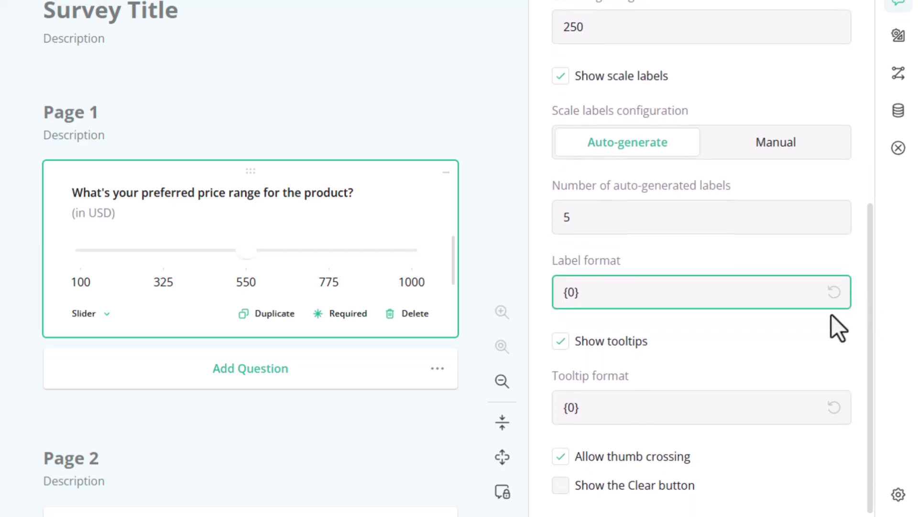
{"action": "left_click", "coordinate": [618, 406]}
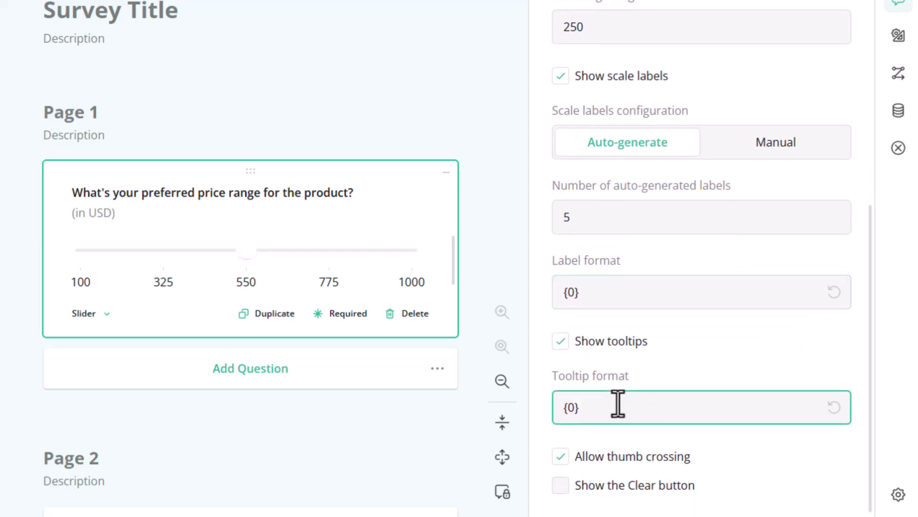
{"action": "type", "text": "$"}
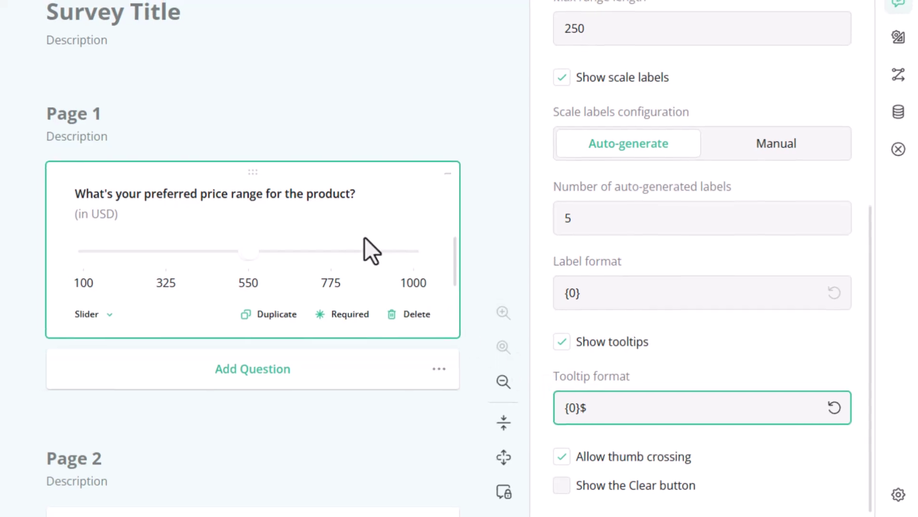
Preview the survey and test the slider by moving its upper thumb to 720$, and return to the designer
{"action": "left_click", "coordinate": [120, 26]}
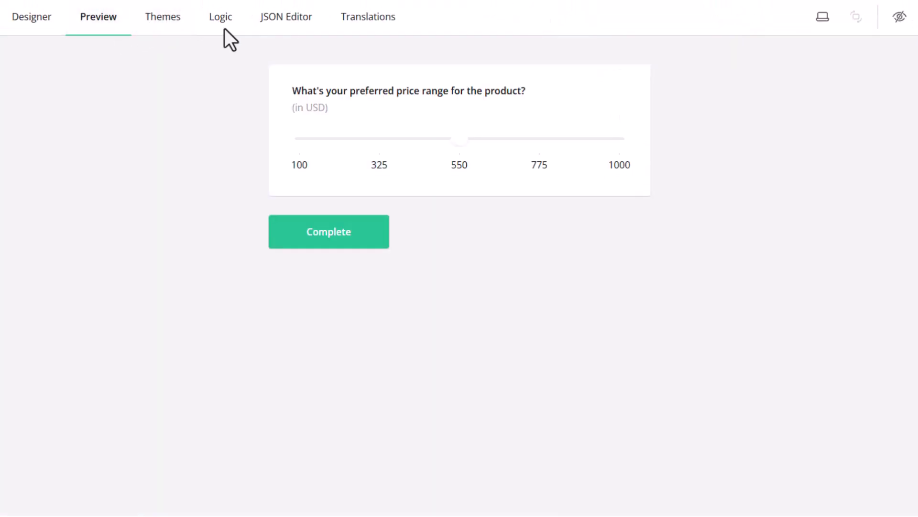
{"action": "left_click_drag", "start_coordinate": [458, 139], "coordinate": [520, 140]}
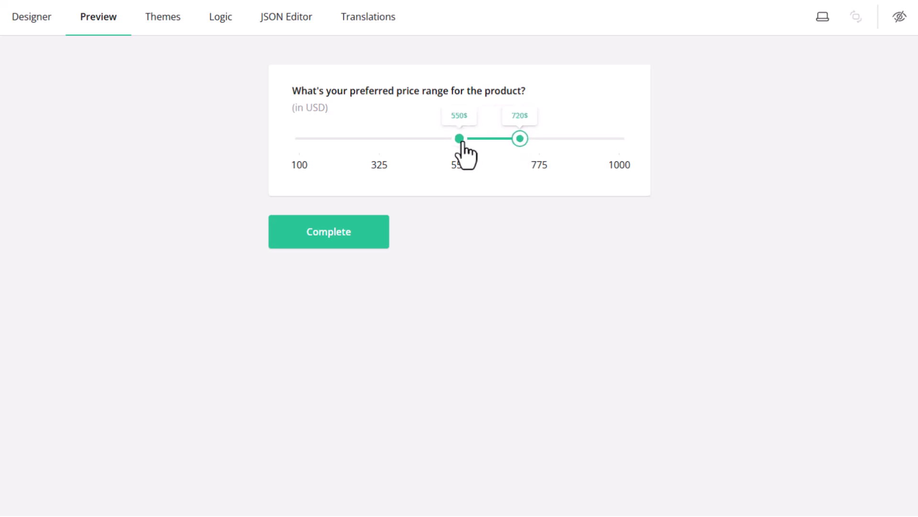
{"action": "left_click", "coordinate": [42, 25]}
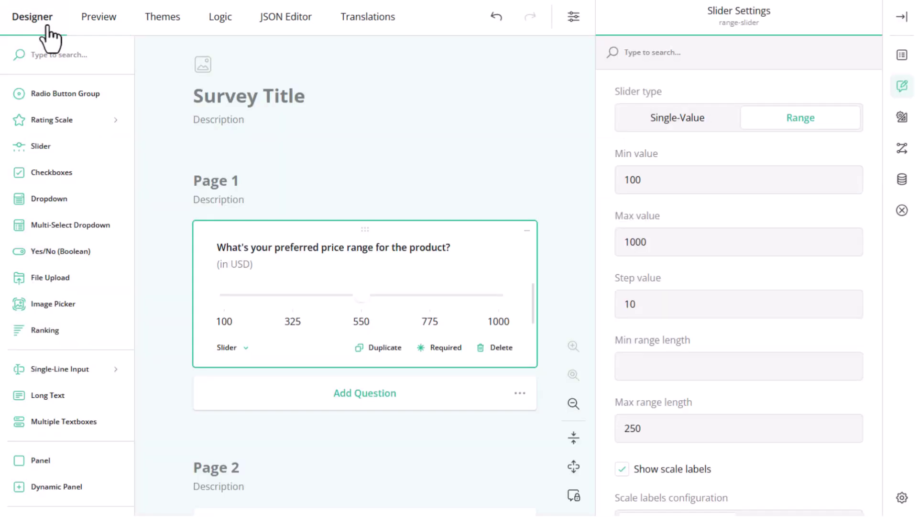
Test thumb crossing in the survey preview by moving one thumb to 300$ and shifting the other lower, and return to the designer
{"action": "left_click_drag", "start_coordinate": [876, 173], "coordinate": [873, 374]}
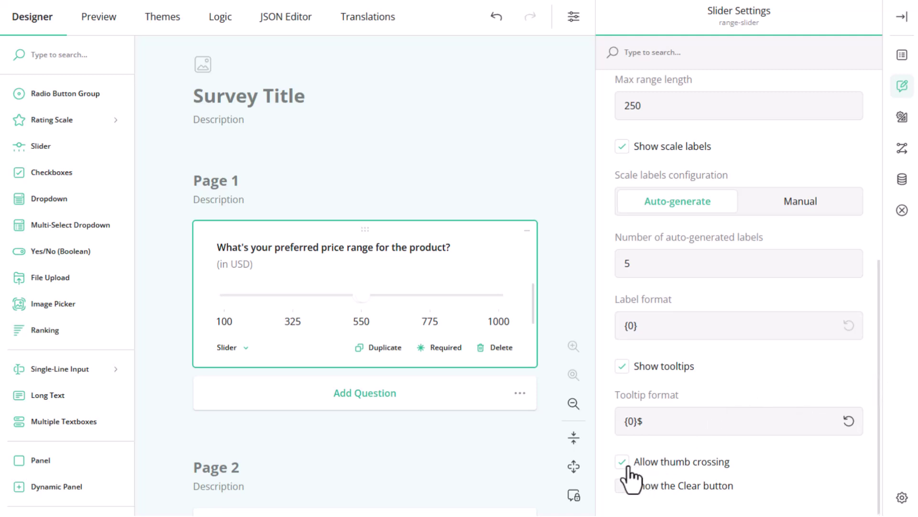
{"action": "left_click", "coordinate": [94, 23]}
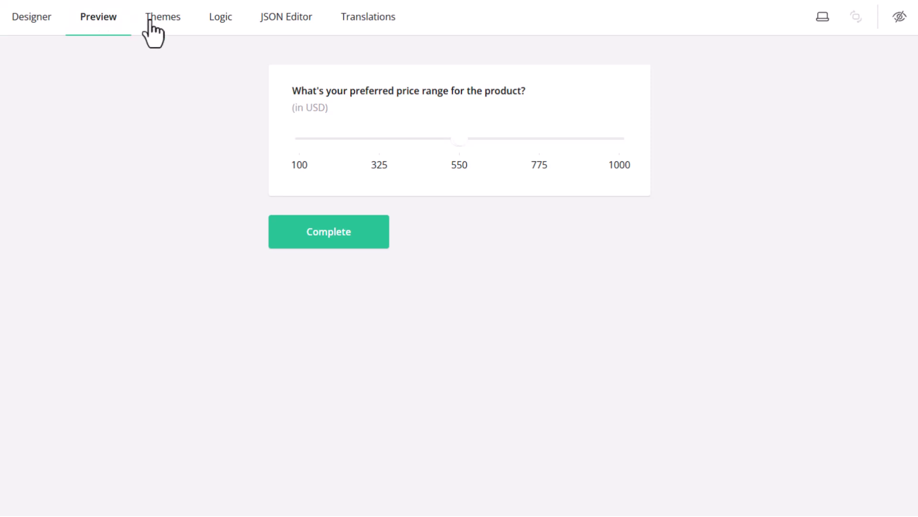
{"action": "left_click_drag", "start_coordinate": [460, 138], "coordinate": [372, 141]}
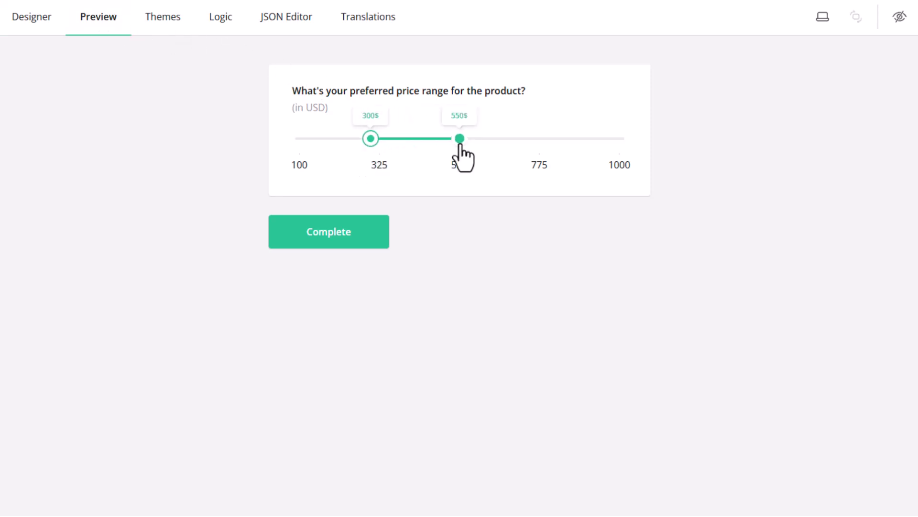
{"action": "left_click_drag", "start_coordinate": [460, 144], "coordinate": [435, 140]}
{"action": "left_click", "coordinate": [39, 22]}
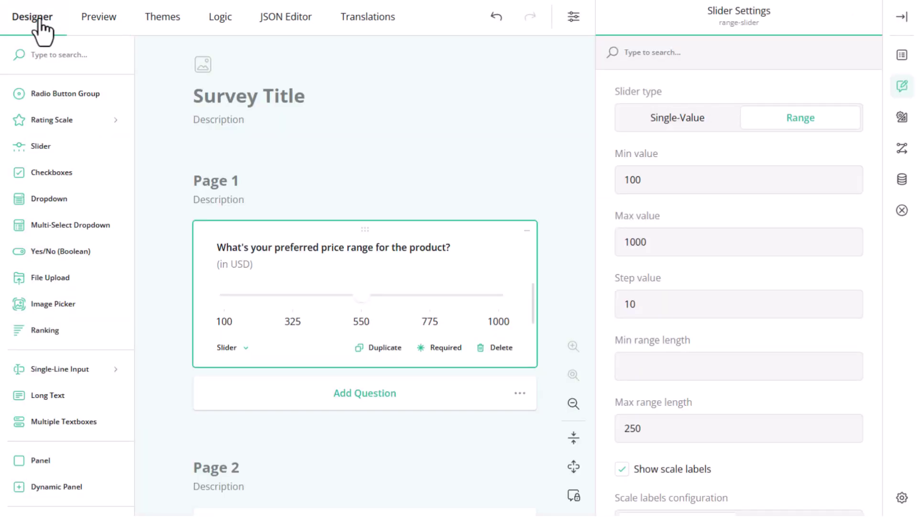
Enable the Clear button for the slider question
{"action": "scroll", "coordinate": [880, 215], "scroll_direction": "down", "scroll_amount": 2}
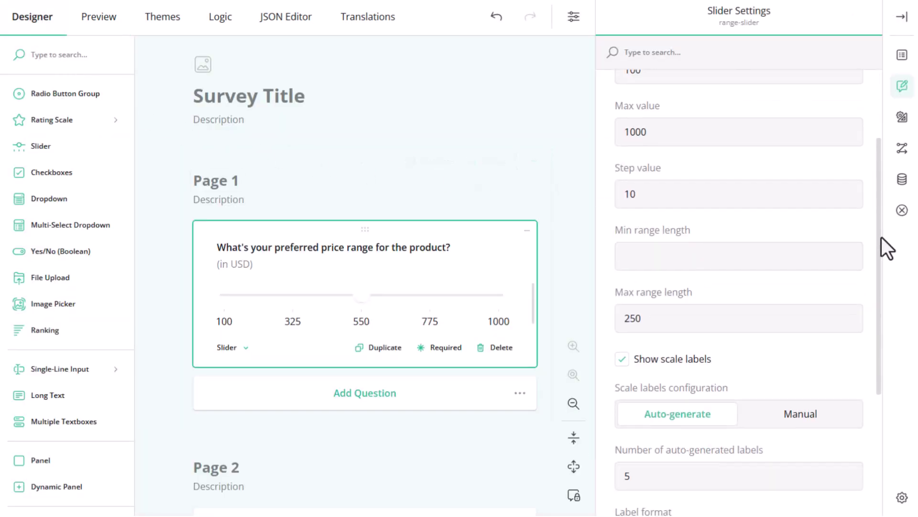
{"action": "scroll", "coordinate": [882, 237], "scroll_direction": "down", "scroll_amount": 4}
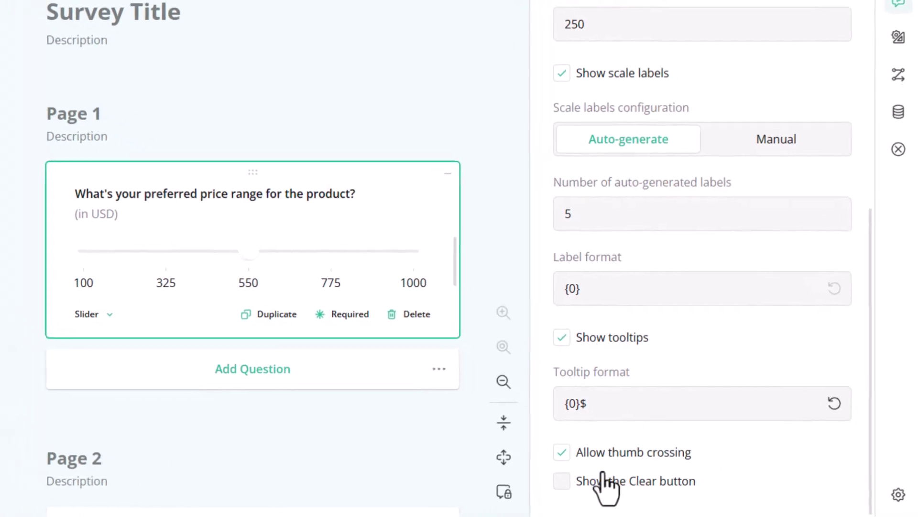
{"action": "left_click", "coordinate": [605, 485]}
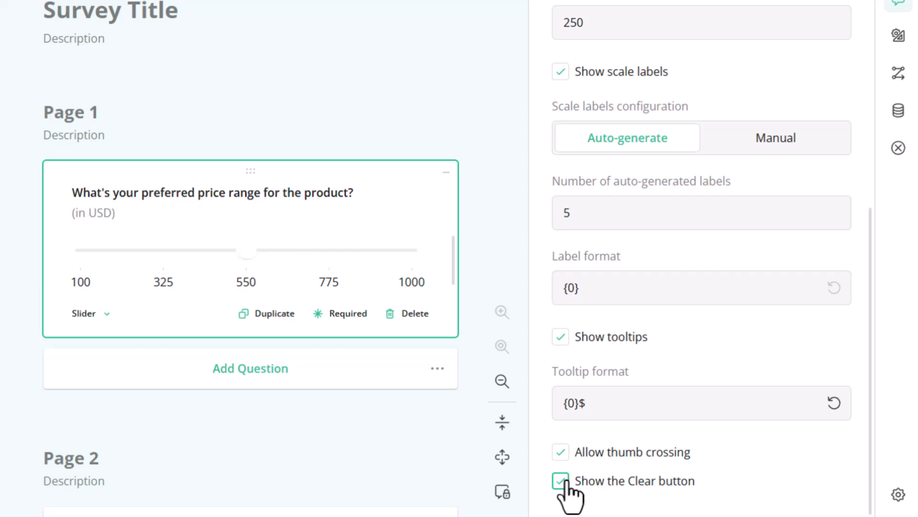
Set the slider question's default answer to the range 500$ to 750$ and apply it
{"action": "left_click", "coordinate": [902, 113]}
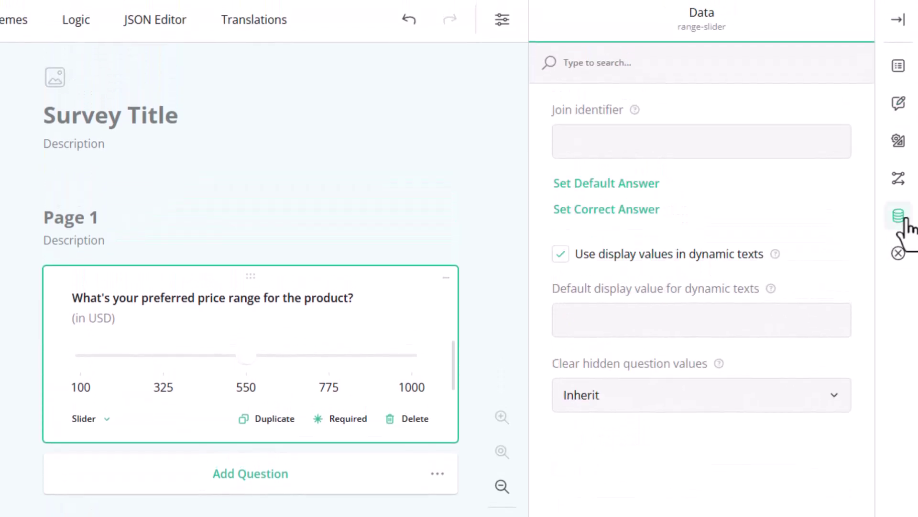
{"action": "left_click", "coordinate": [622, 183]}
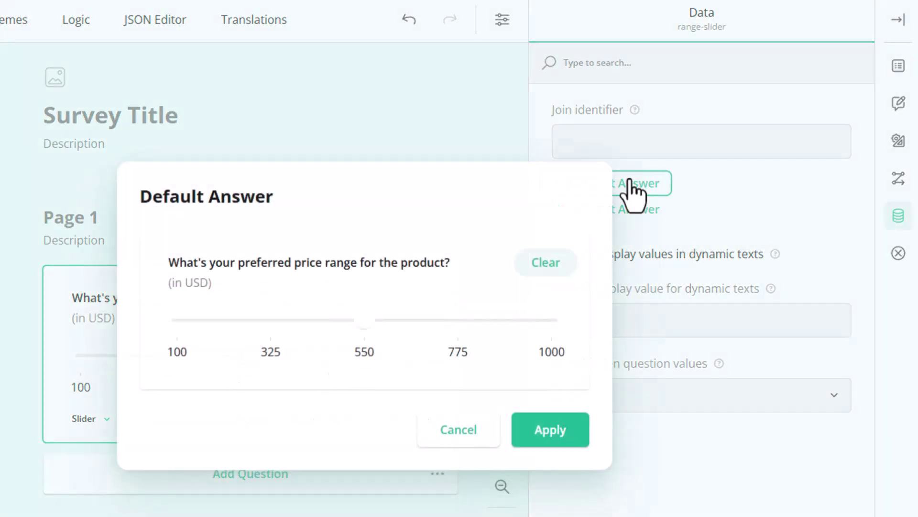
{"action": "left_click", "coordinate": [365, 321]}
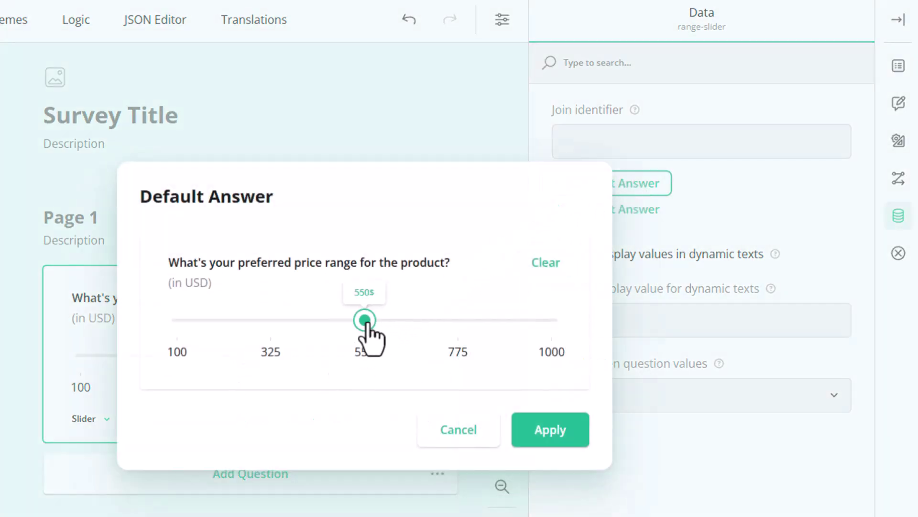
{"action": "left_click_drag", "start_coordinate": [366, 322], "coordinate": [448, 330]}
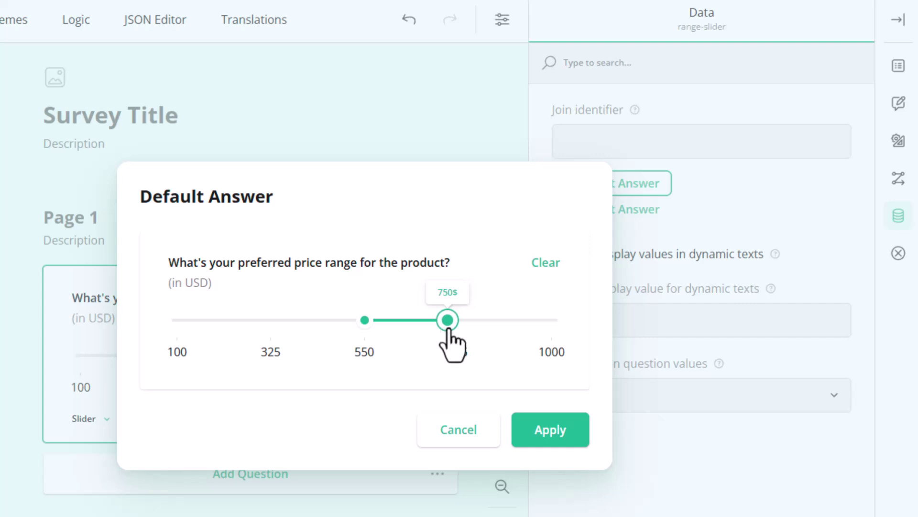
{"action": "left_click", "coordinate": [360, 329]}
{"action": "left_click_drag", "start_coordinate": [360, 329], "coordinate": [341, 330]}
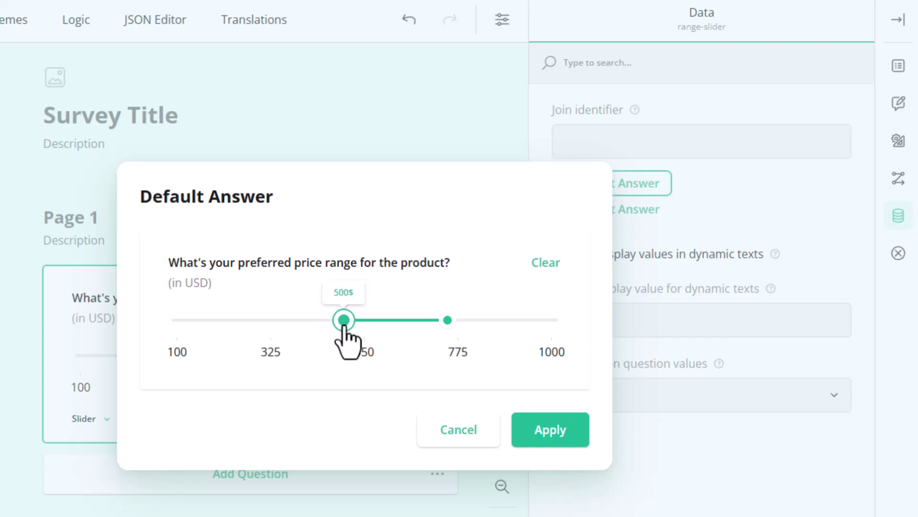
{"action": "left_click", "coordinate": [527, 433]}
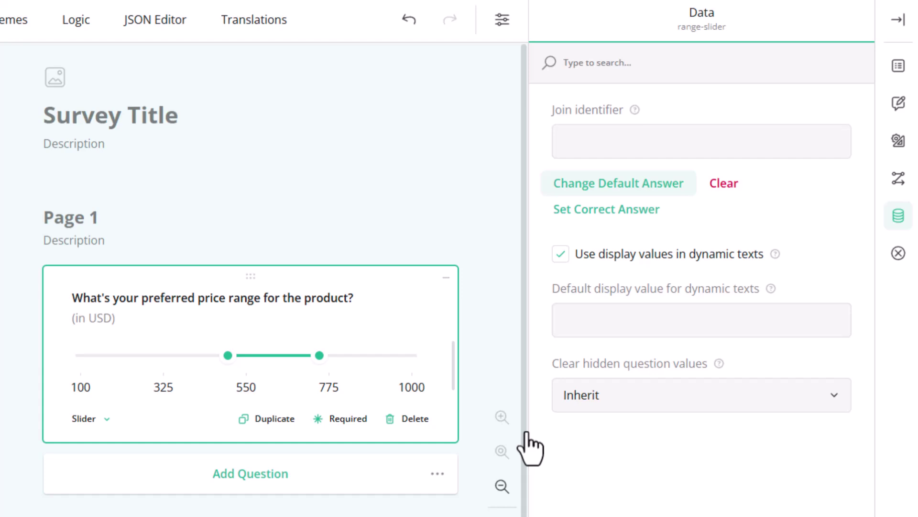
Preview the survey, shift the whole selected range to 300$–550$, and return to the designer
{"action": "left_click", "coordinate": [117, 29]}
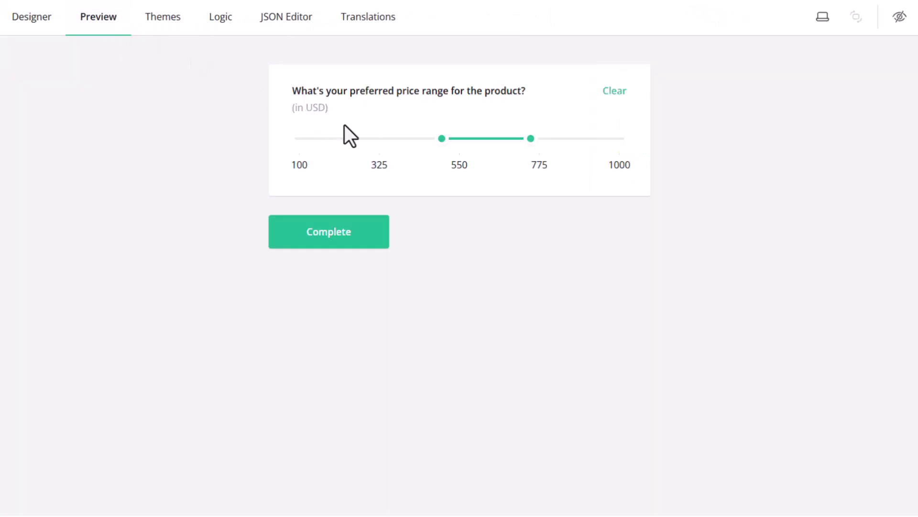
{"action": "mouse_move", "coordinate": [439, 141]}
{"action": "mouse_move", "coordinate": [524, 142]}
{"action": "left_click_drag", "start_coordinate": [501, 140], "coordinate": [429, 147]}
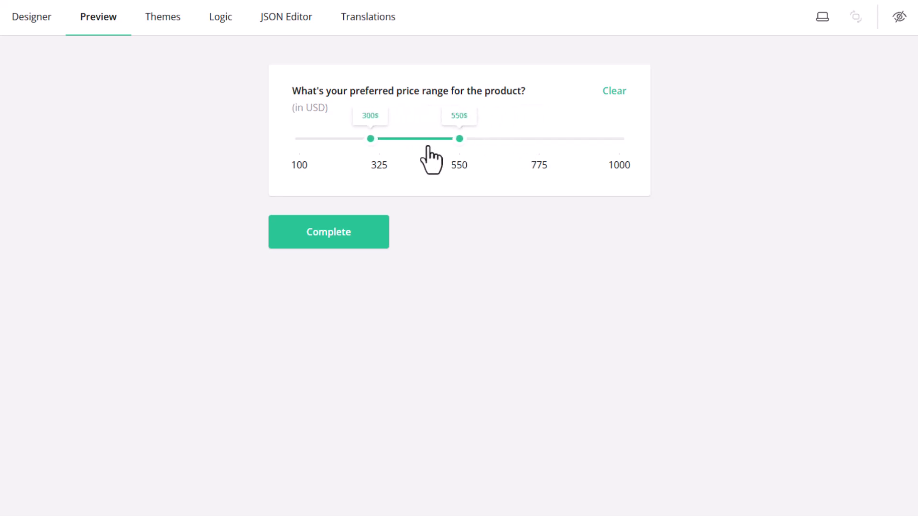
{"action": "left_click", "coordinate": [41, 20]}
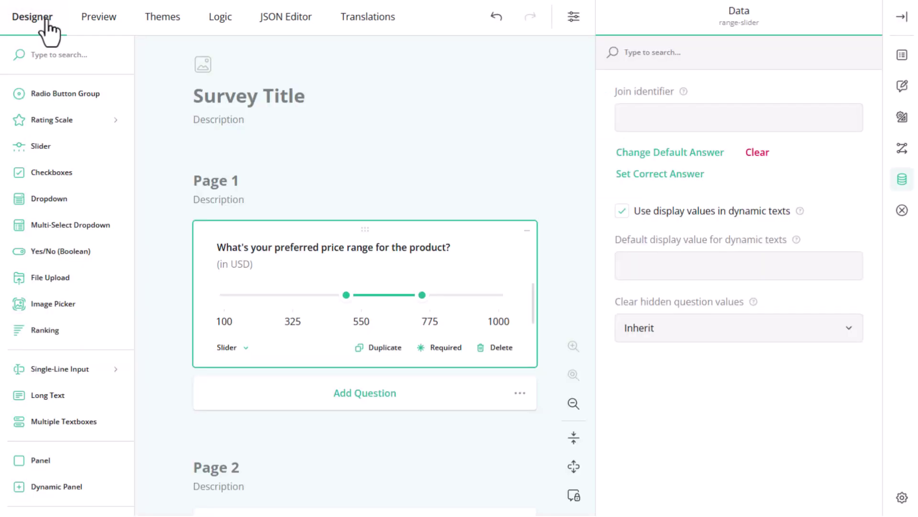
Change the slider's default answer to the range 100$ to 350$ and apply it
{"action": "left_click", "coordinate": [725, 158]}
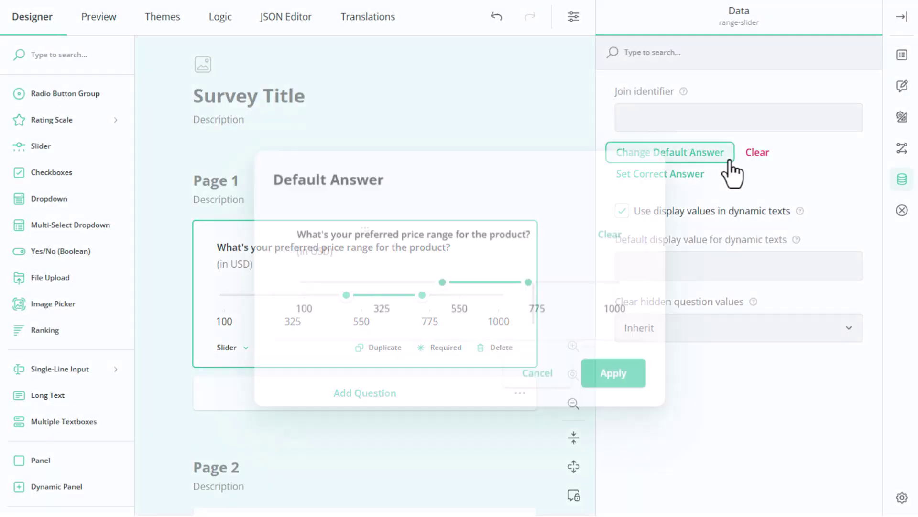
{"action": "left_click_drag", "start_coordinate": [484, 271], "coordinate": [334, 272]}
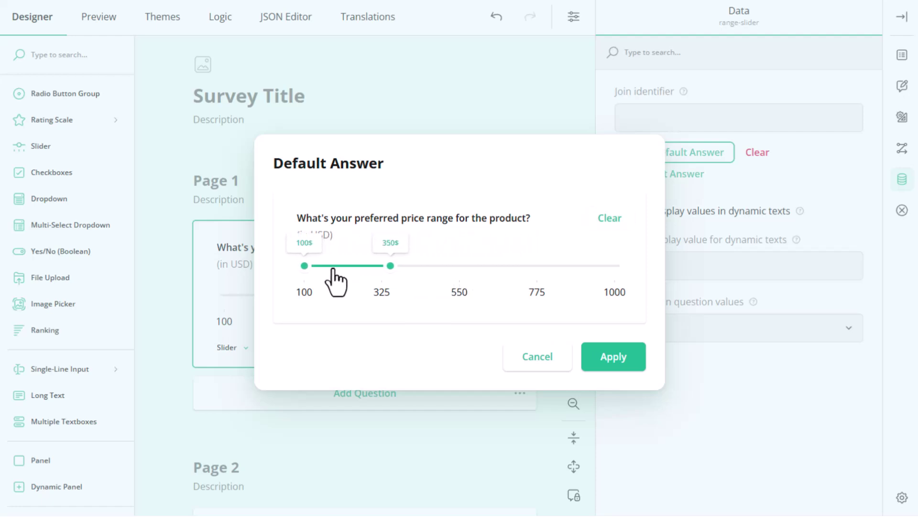
{"action": "left_click", "coordinate": [598, 359]}
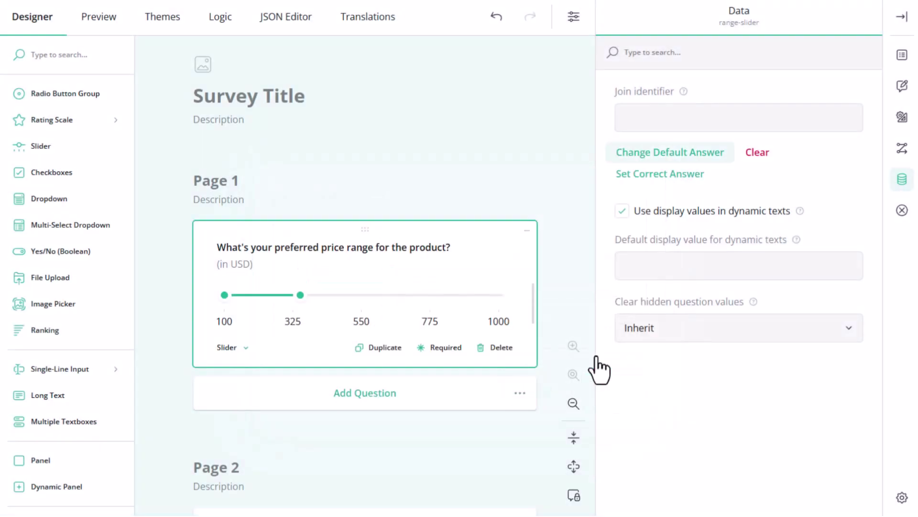
Preview the survey and shift the whole preselected range to 320$–570$
{"action": "left_click", "coordinate": [118, 27]}
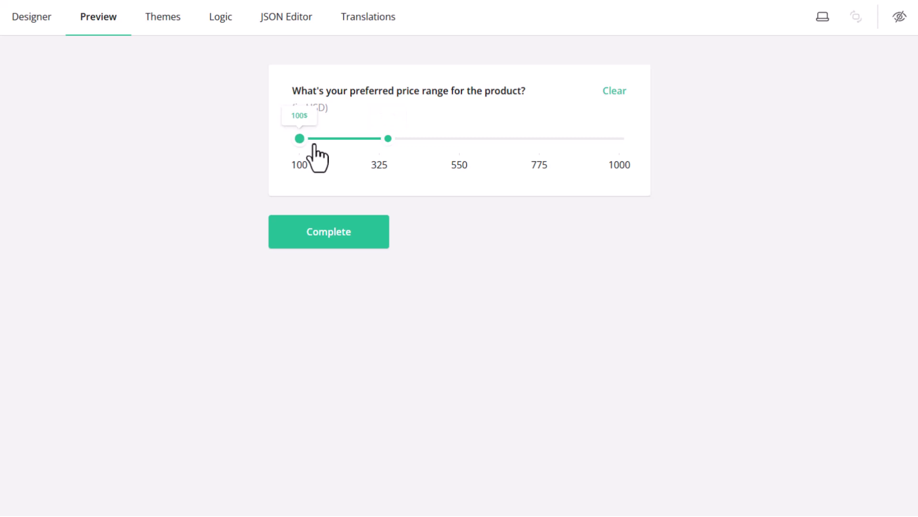
{"action": "mouse_move", "coordinate": [384, 143]}
{"action": "left_click_drag", "start_coordinate": [375, 139], "coordinate": [452, 142]}
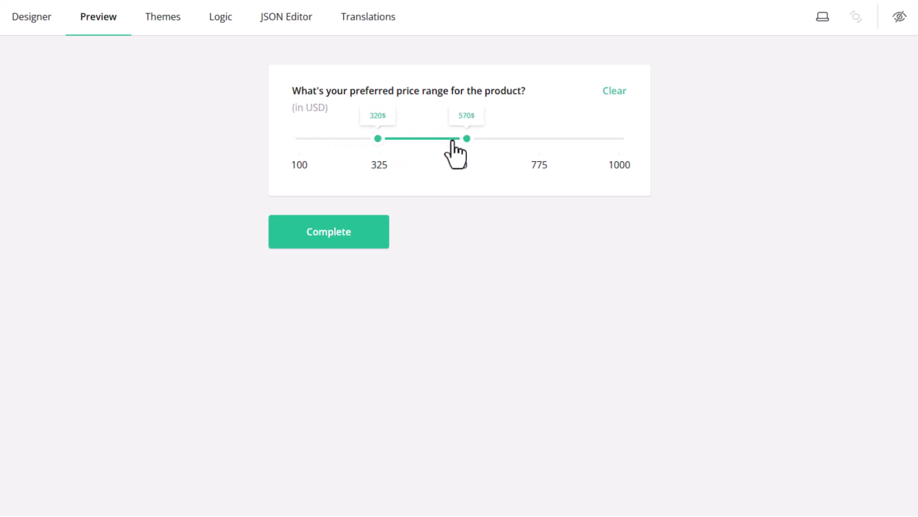
Return to the designer, change the slider's default answer to the range 750$ to 1000$, and apply it
{"action": "left_click", "coordinate": [39, 30]}
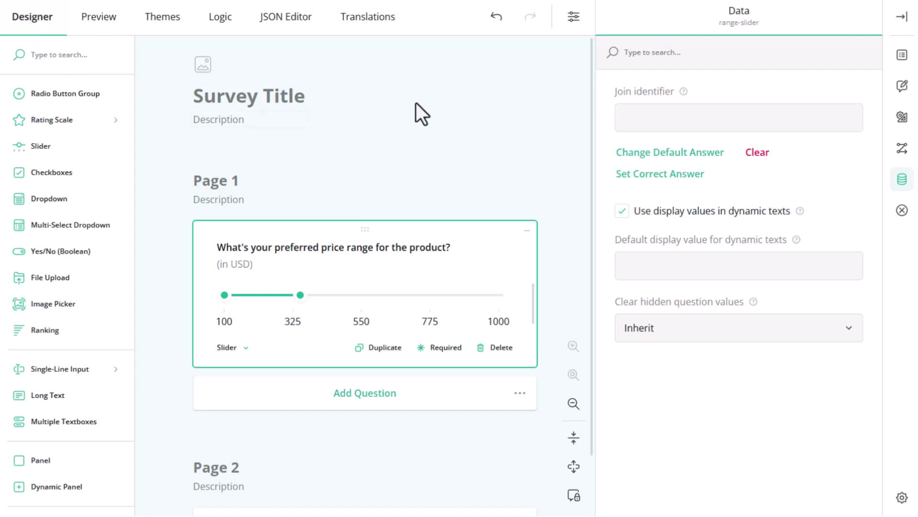
{"action": "left_click", "coordinate": [720, 153]}
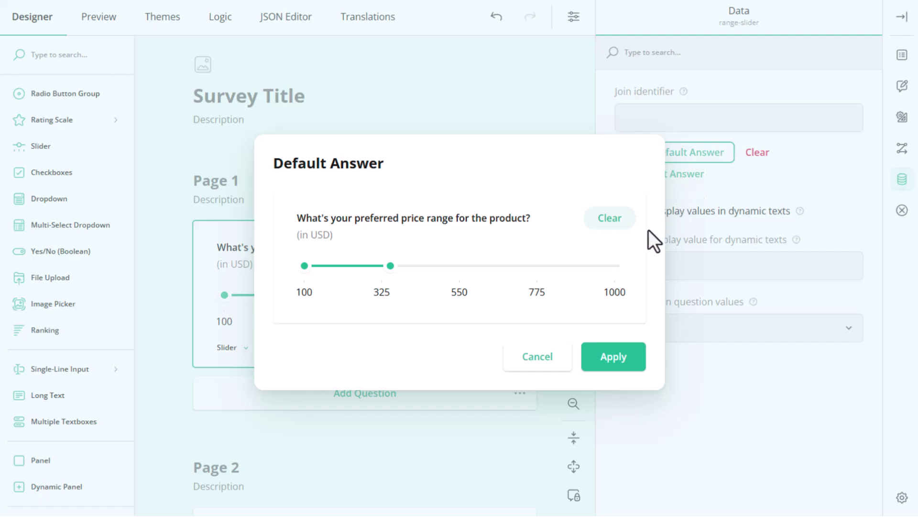
{"action": "left_click_drag", "start_coordinate": [354, 266], "coordinate": [589, 267]}
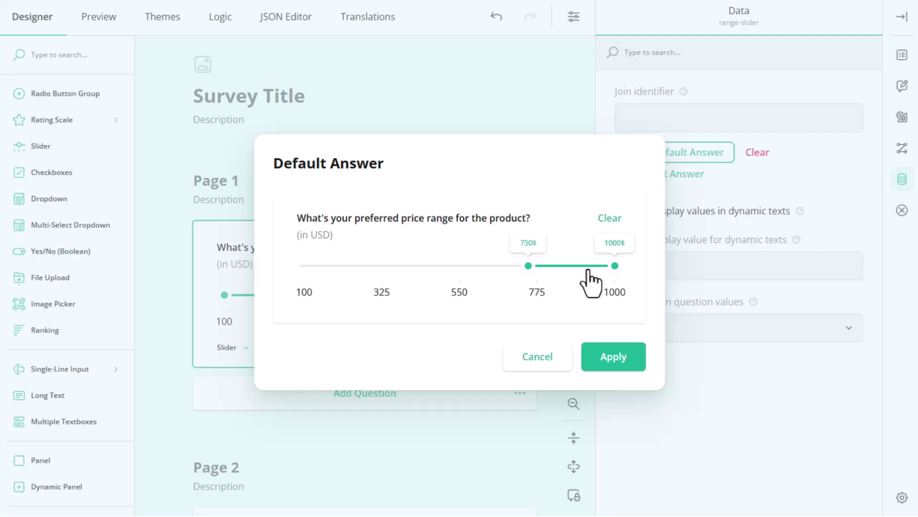
{"action": "left_click", "coordinate": [607, 366]}
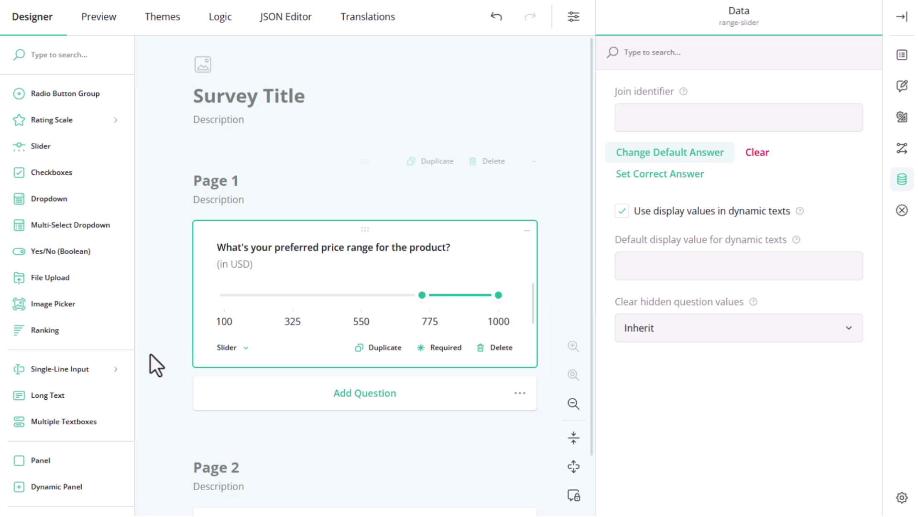
Add a Single-Line Input question of type Text below the slider on Page 1 and name it "min"
{"action": "mouse_move", "coordinate": [116, 369]}
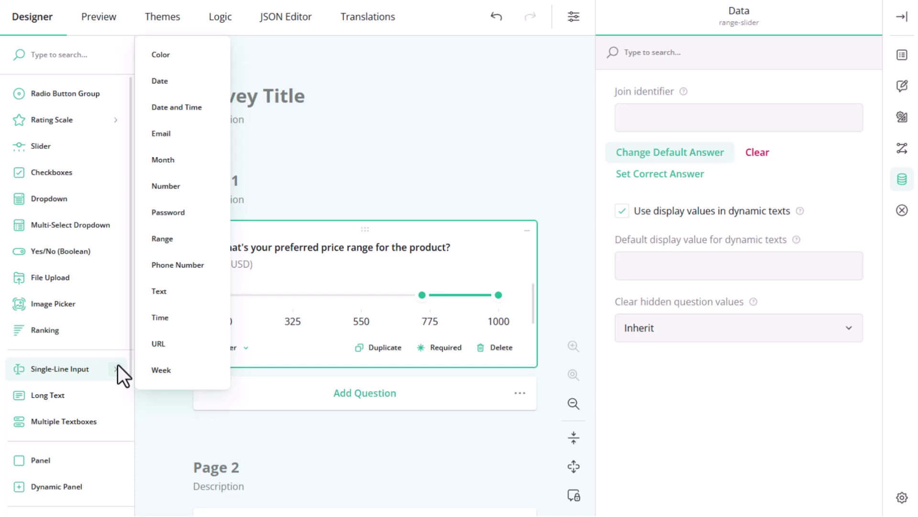
{"action": "left_click_drag", "start_coordinate": [167, 292], "coordinate": [243, 355]}
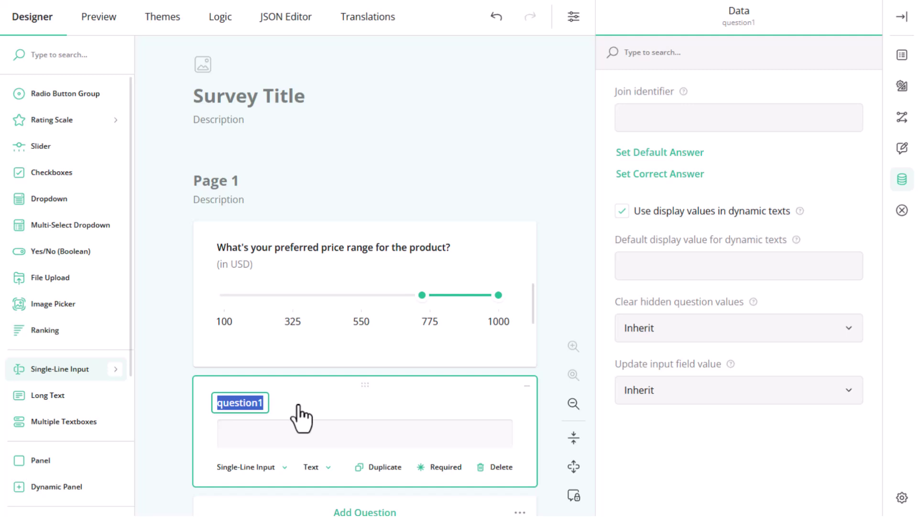
{"action": "left_click", "coordinate": [902, 55]}
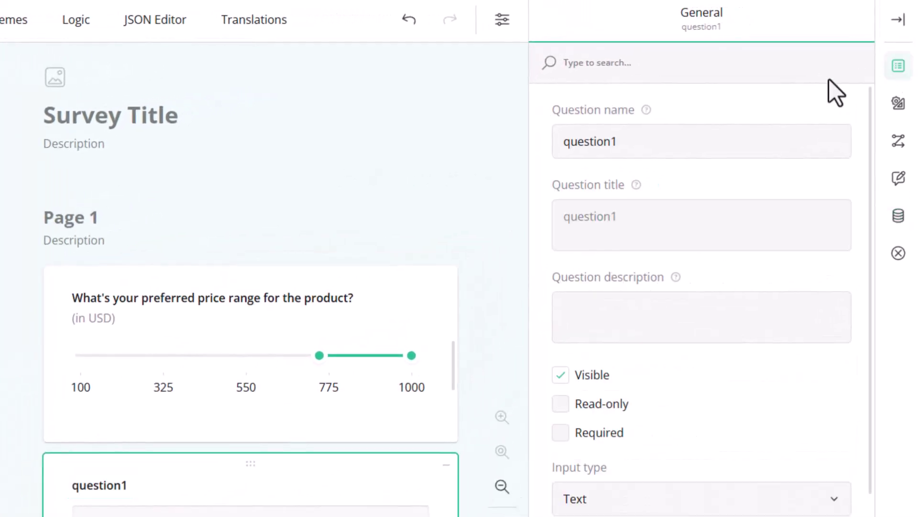
{"action": "double_click", "coordinate": [561, 143]}
{"action": "type", "text": "min"}
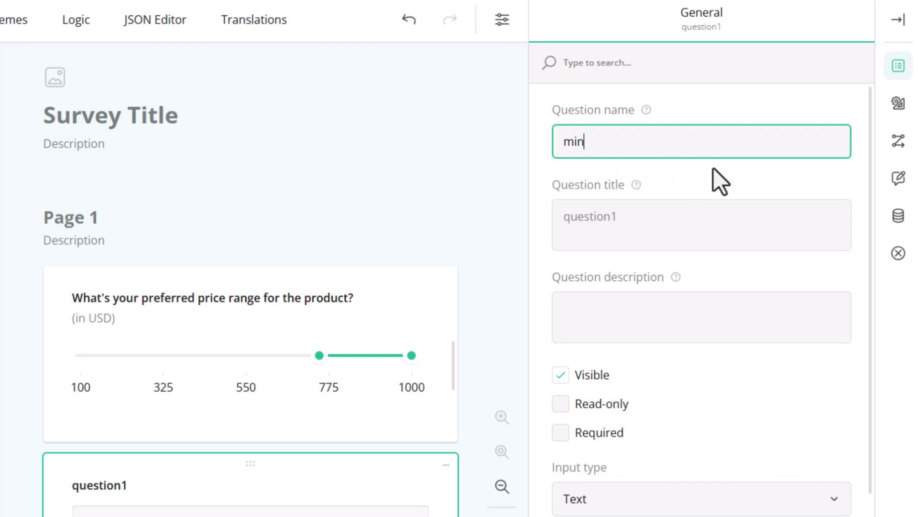
Set the min question's placeholder text to "From"
{"action": "left_click_drag", "start_coordinate": [876, 179], "coordinate": [868, 312]}
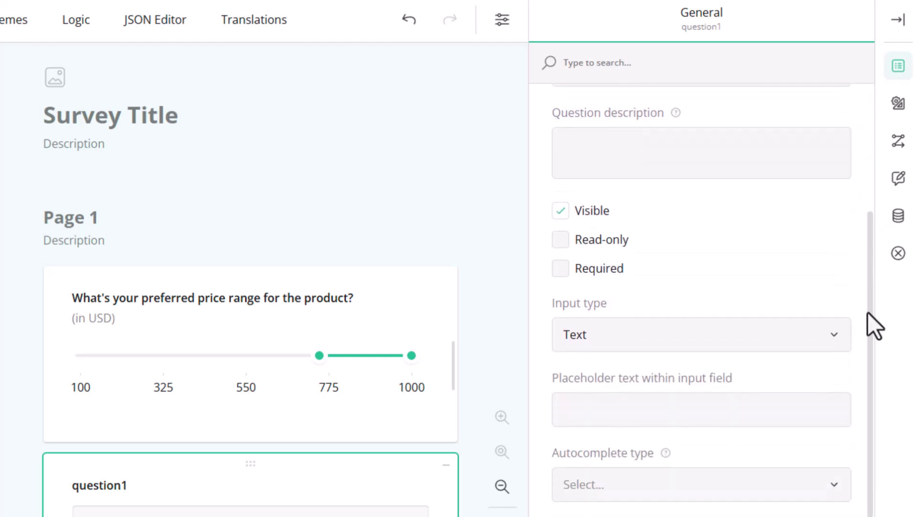
{"action": "left_click", "coordinate": [727, 400]}
{"action": "type", "text": "F"}
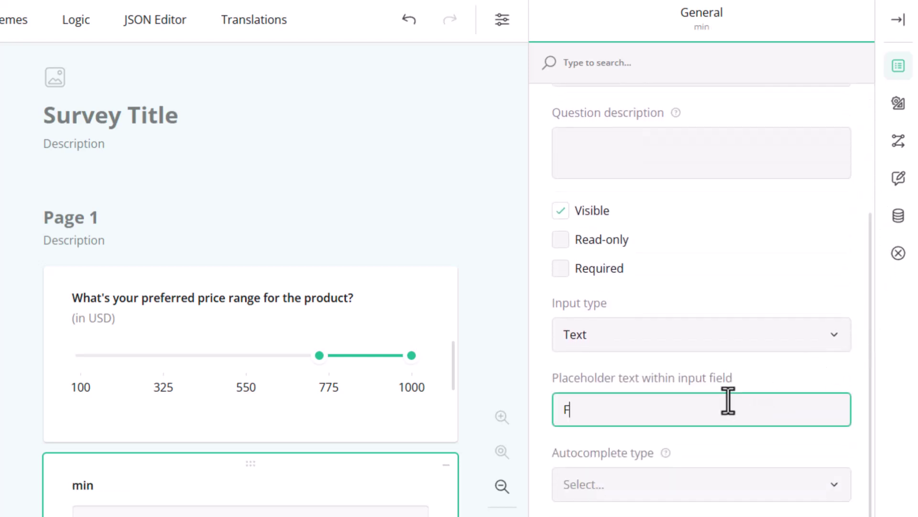
{"action": "type", "text": "rom"}
Give the min question a Currency input mask with the currency suffix "USD"
{"action": "left_click", "coordinate": [896, 189]}
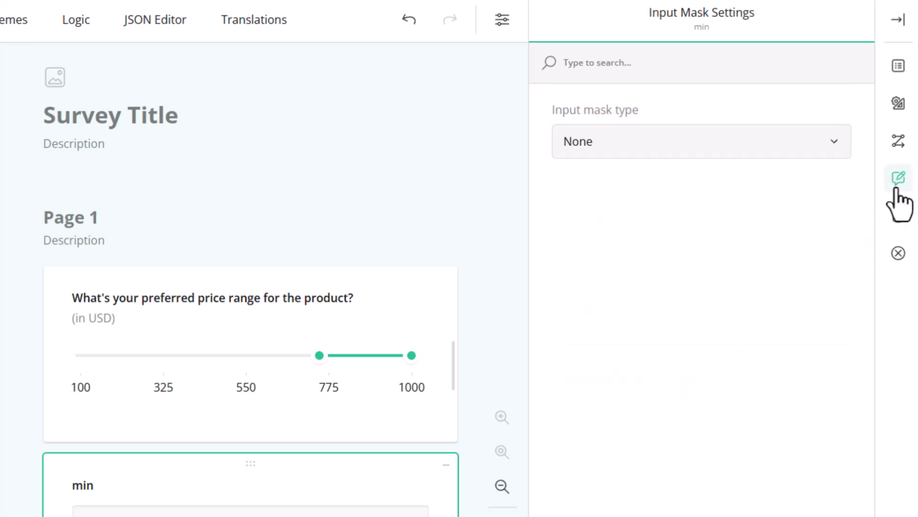
{"action": "left_click", "coordinate": [836, 150]}
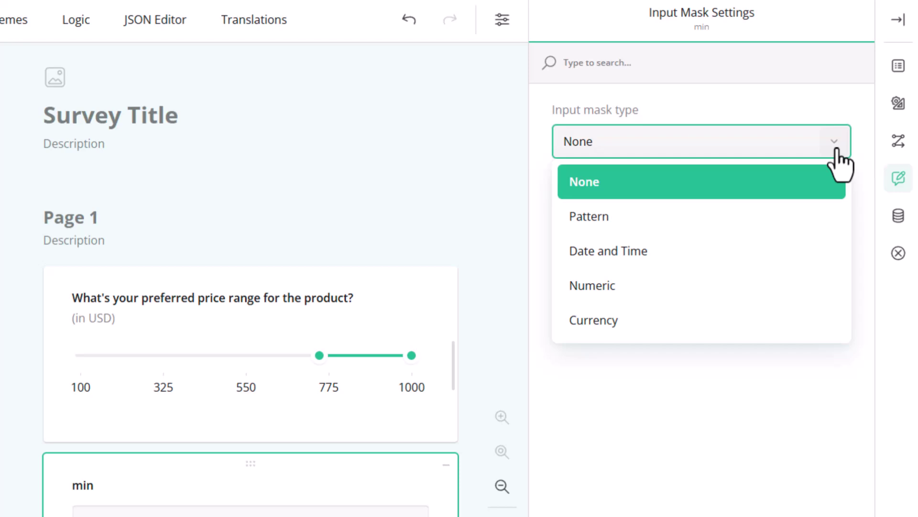
{"action": "left_click", "coordinate": [807, 345]}
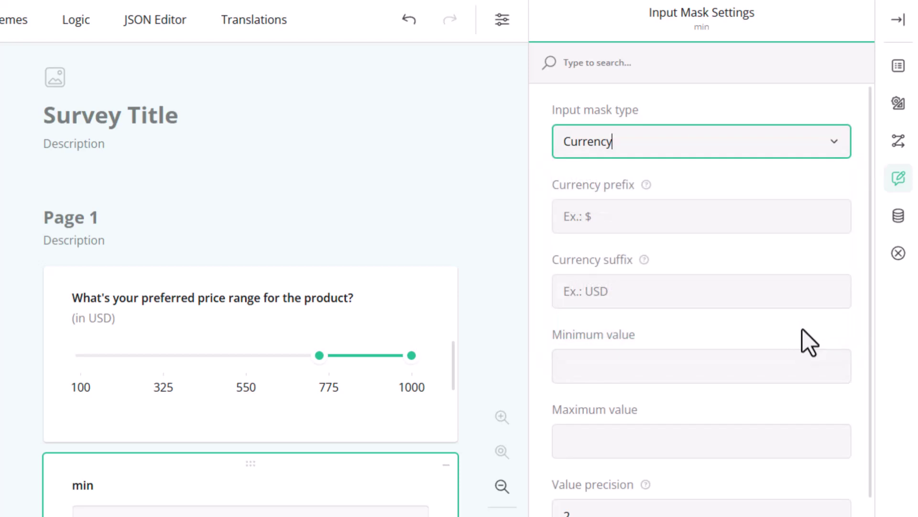
{"action": "left_click", "coordinate": [691, 294]}
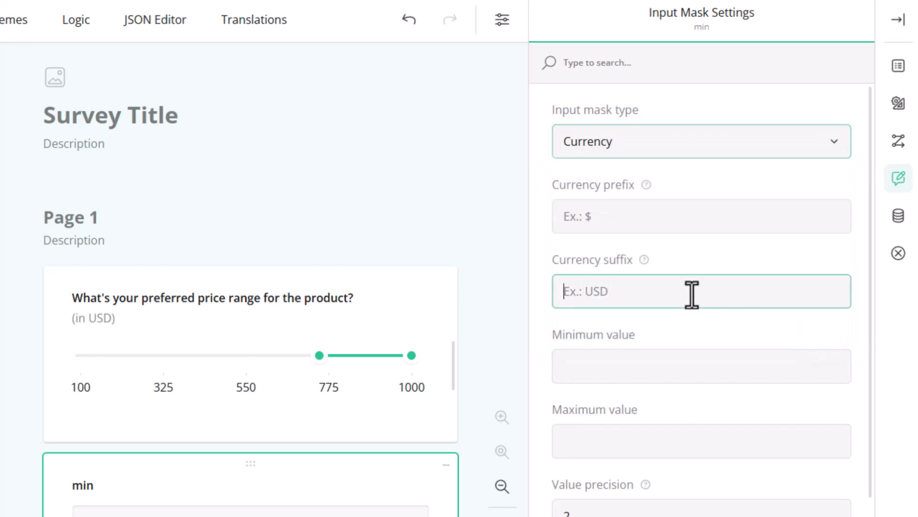
{"action": "type", "text": "USD"}
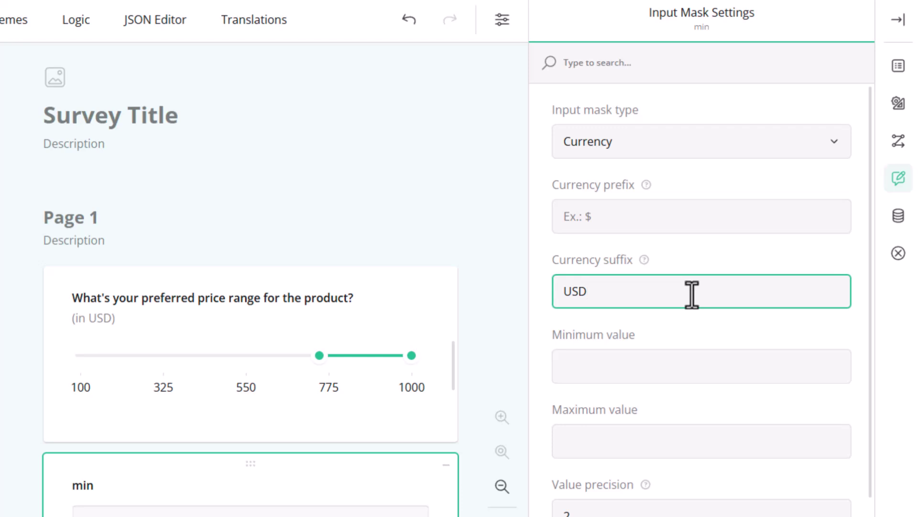
Limit the min question's currency mask to a minimum value of 100 and a maximum value of 1000
{"action": "left_click", "coordinate": [695, 375]}
{"action": "type", "text": "100"}
{"action": "left_click", "coordinate": [687, 449]}
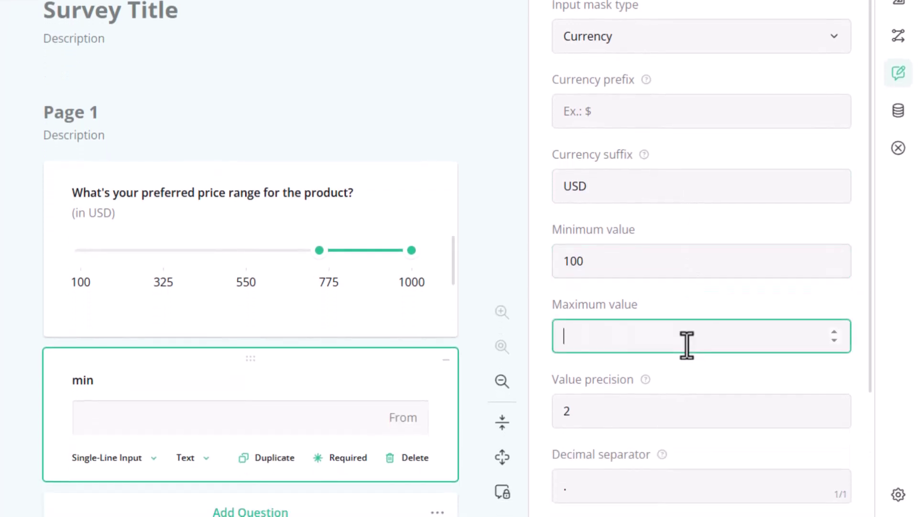
{"action": "type", "text": "1000"}
Set the currency mask's value precision to 0 and disallow negative values
{"action": "left_click", "coordinate": [633, 407]}
{"action": "key", "text": "BackSpace"}
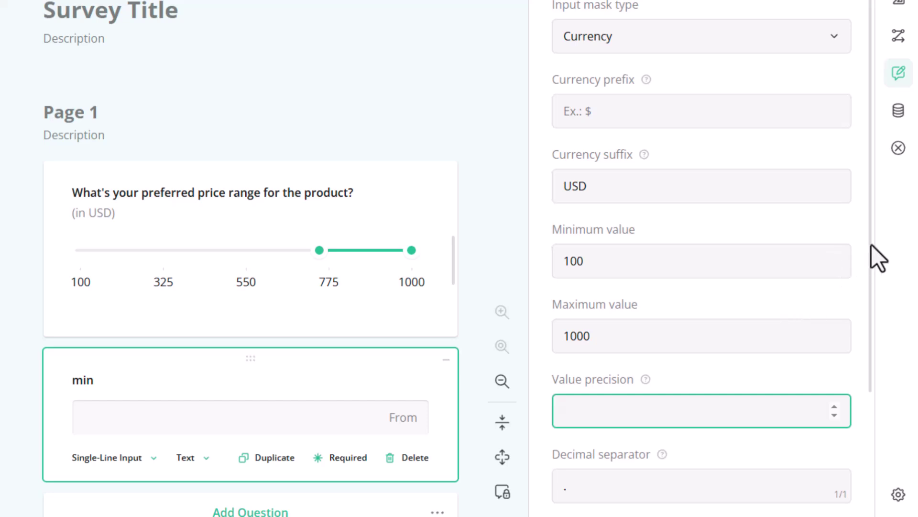
{"action": "left_click_drag", "start_coordinate": [872, 245], "coordinate": [874, 381]}
{"action": "type", "text": "0"}
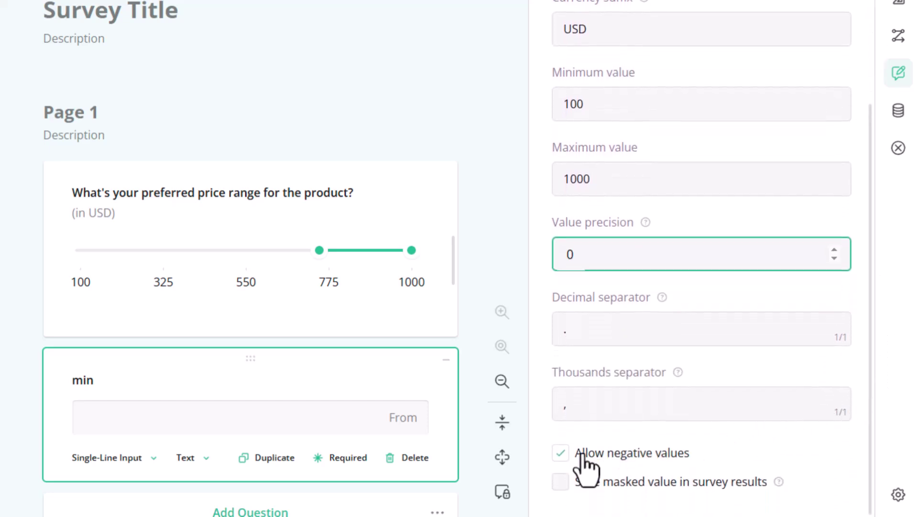
{"action": "left_click", "coordinate": [562, 454]}
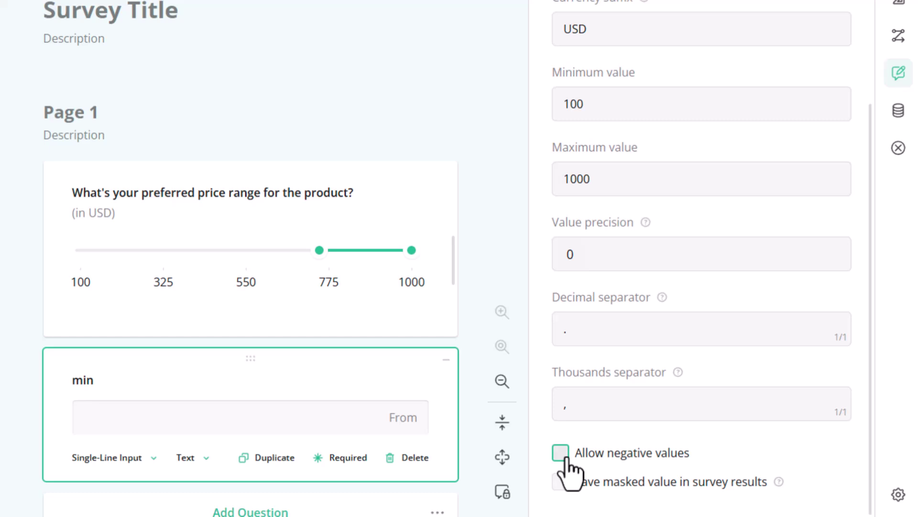
Set the min question's title alignment to Hidden
{"action": "left_click", "coordinate": [900, 1]}
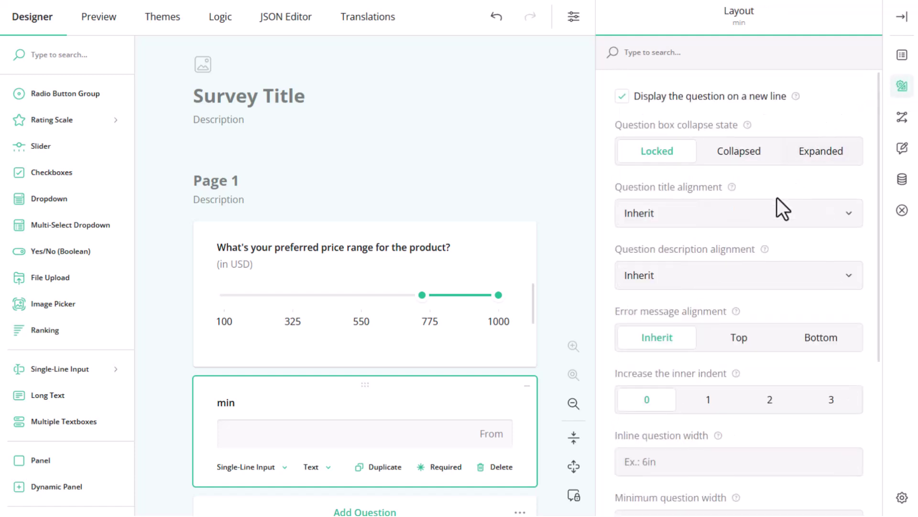
{"action": "left_click", "coordinate": [766, 218]}
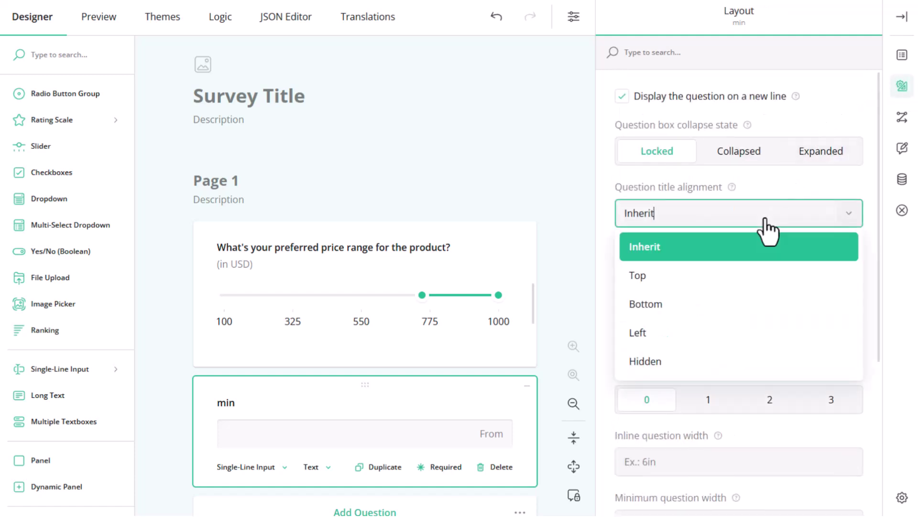
{"action": "left_click", "coordinate": [756, 363]}
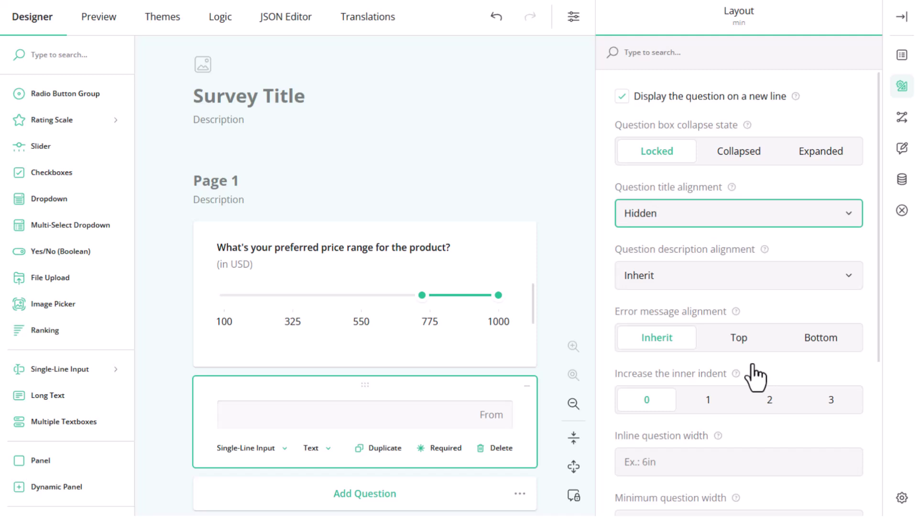
Duplicate the min question and place the copy beside the original on the same row
{"action": "left_click", "coordinate": [376, 454]}
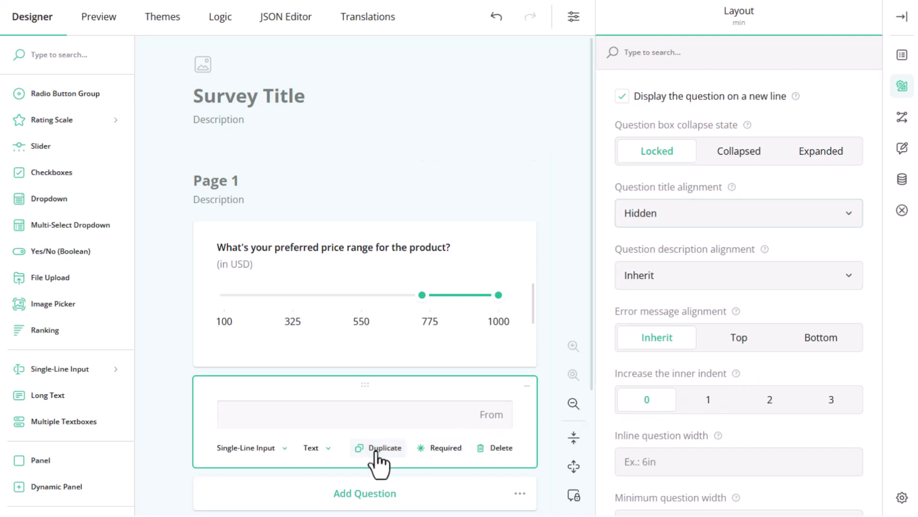
{"action": "left_click", "coordinate": [376, 453]}
{"action": "left_click_drag", "start_coordinate": [365, 216], "coordinate": [499, 158]}
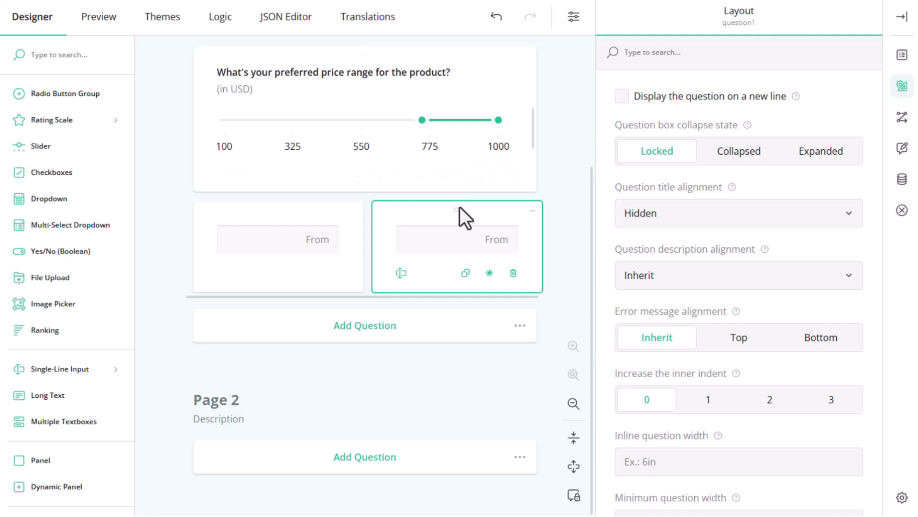
Rename the duplicated input question as "max"
{"action": "left_click", "coordinate": [902, 54]}
{"action": "left_click", "coordinate": [634, 126]}
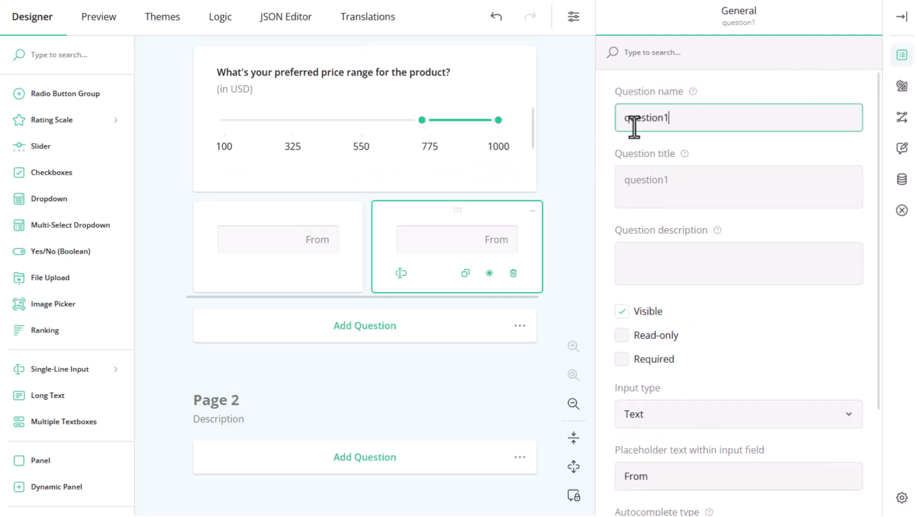
{"action": "double_click", "coordinate": [634, 125]}
{"action": "type", "text": "m"}
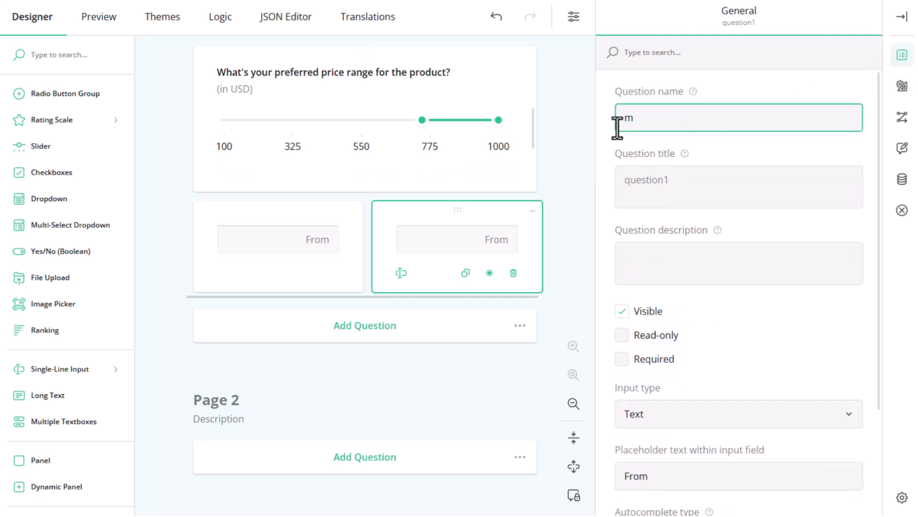
{"action": "type", "text": "ax"}
Replace the max question's placeholder text with "To"
{"action": "left_click", "coordinate": [664, 473]}
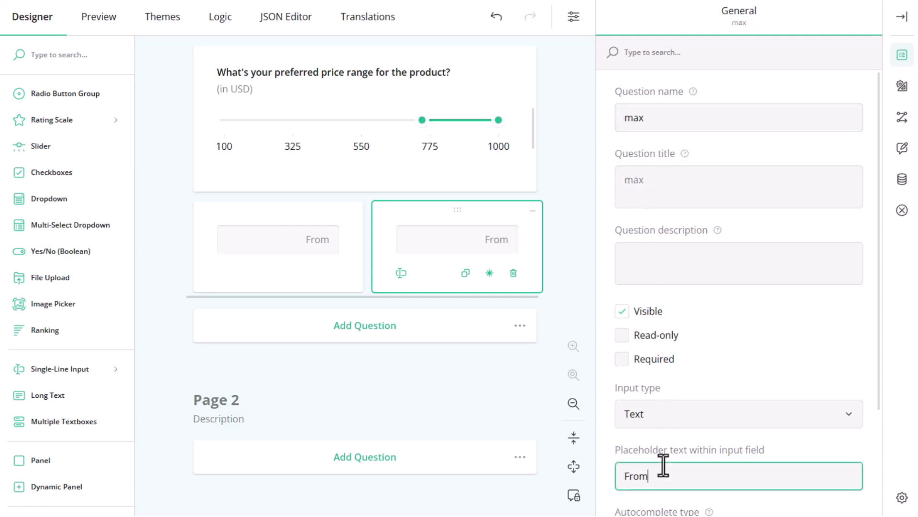
{"action": "key", "text": "BackSpace"}
{"action": "key", "text": "BackSpace"}
{"action": "key", "text": "BackSpace"}
{"action": "key", "text": "BackSpace"}
{"action": "type", "text": "To"}
{"action": "left_click_drag", "start_coordinate": [595, 378], "coordinate": [604, 378]}
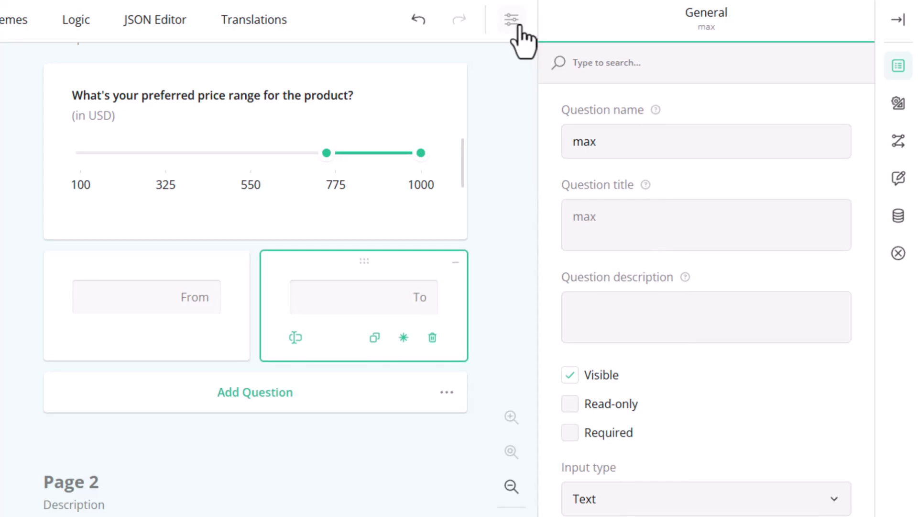
Set the survey-wide data option for updating input field values to "While typing"
{"action": "left_click", "coordinate": [513, 22]}
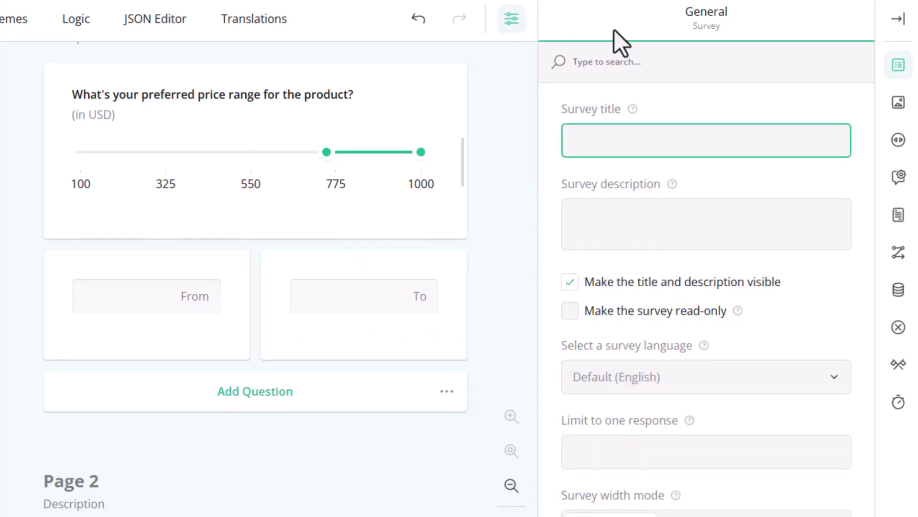
{"action": "left_click", "coordinate": [898, 247]}
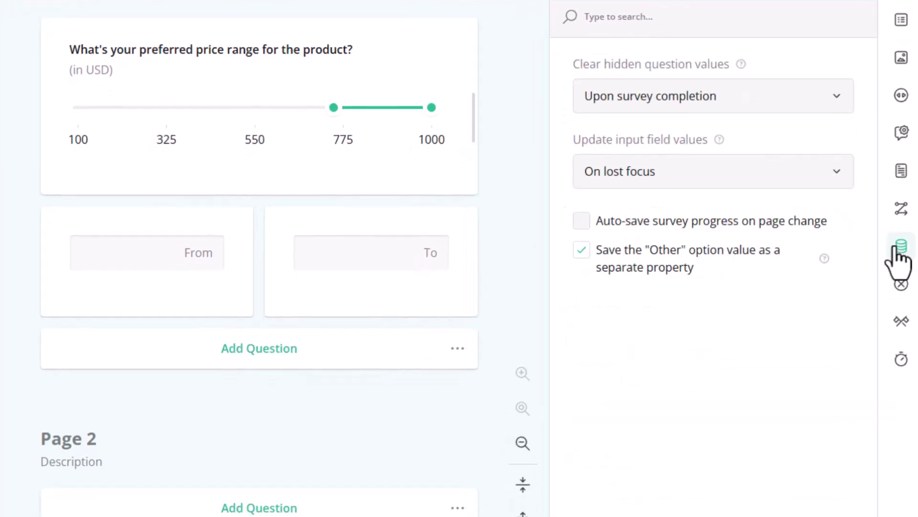
{"action": "left_click", "coordinate": [790, 180]}
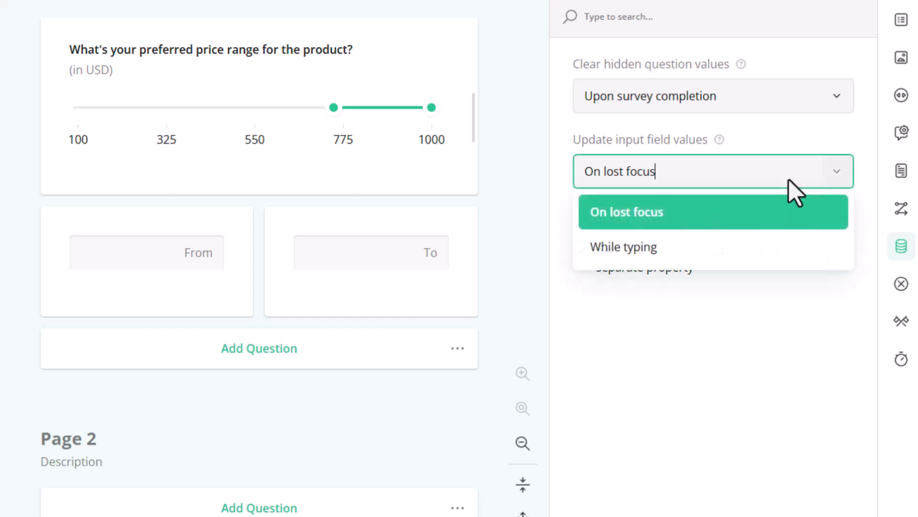
{"action": "left_click", "coordinate": [786, 246]}
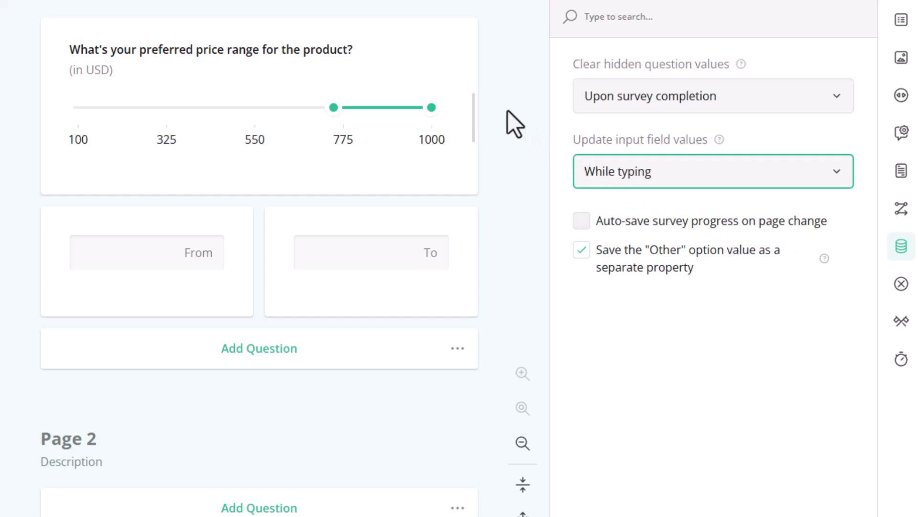
Give the price-range slider the set value expression [{min}, {max}]
{"action": "left_click", "coordinate": [397, 80]}
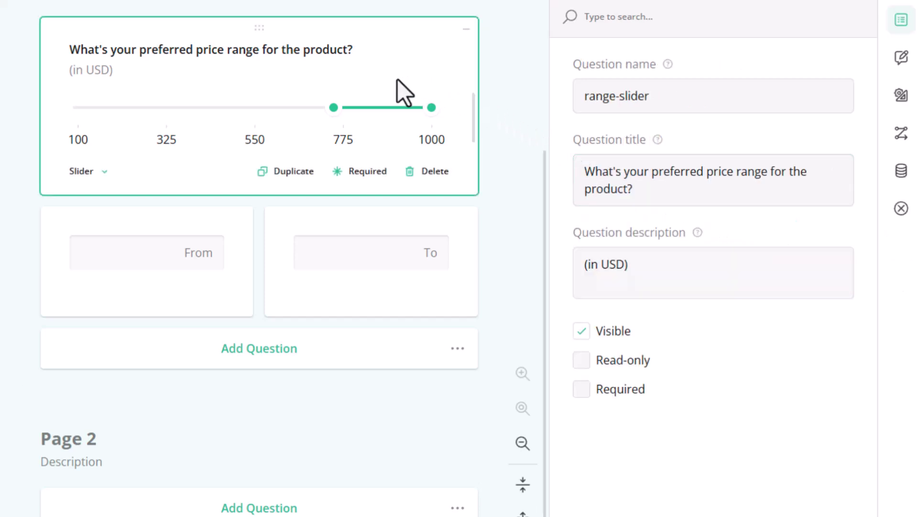
{"action": "left_click", "coordinate": [894, 142]}
{"action": "left_click_drag", "start_coordinate": [874, 137], "coordinate": [865, 403]}
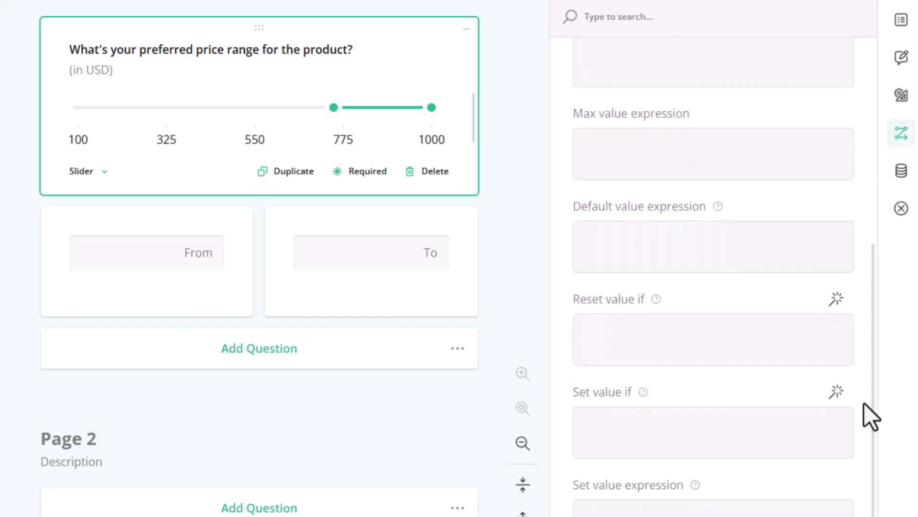
{"action": "left_click", "coordinate": [780, 502]}
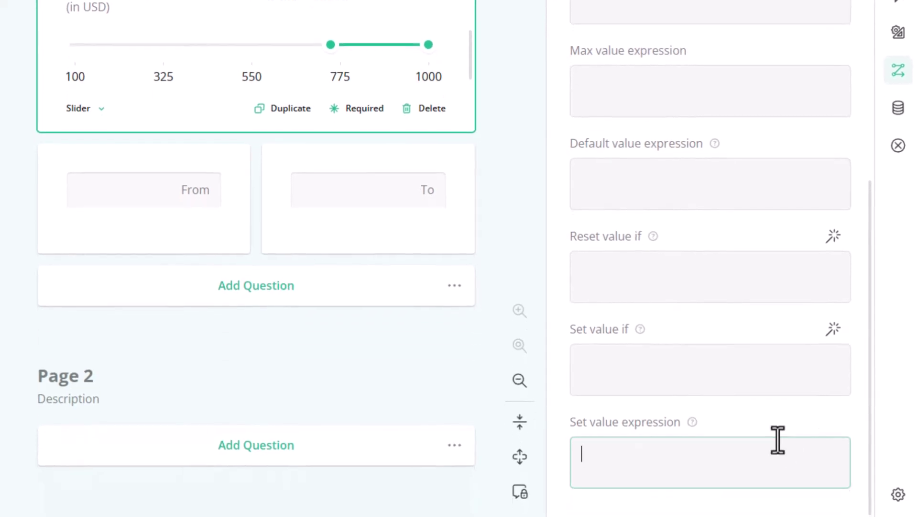
{"action": "type", "text": "[{min}, {max}]"}
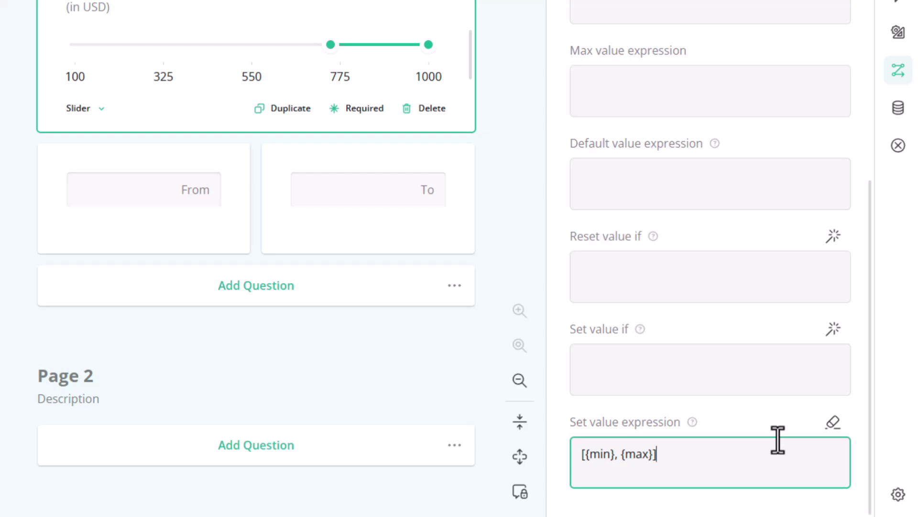
Check the question names of the From and To input fields
{"action": "left_click", "coordinate": [205, 162]}
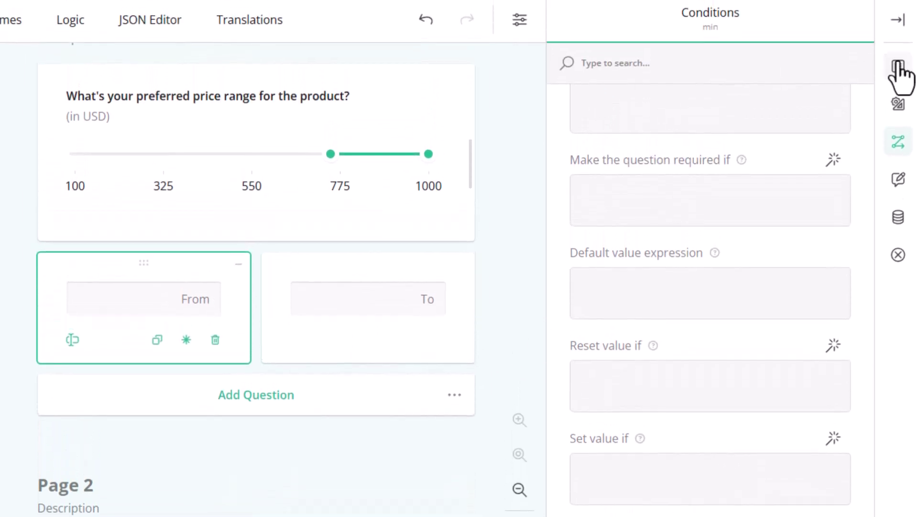
{"action": "left_click", "coordinate": [899, 68]}
{"action": "double_click", "coordinate": [575, 142]}
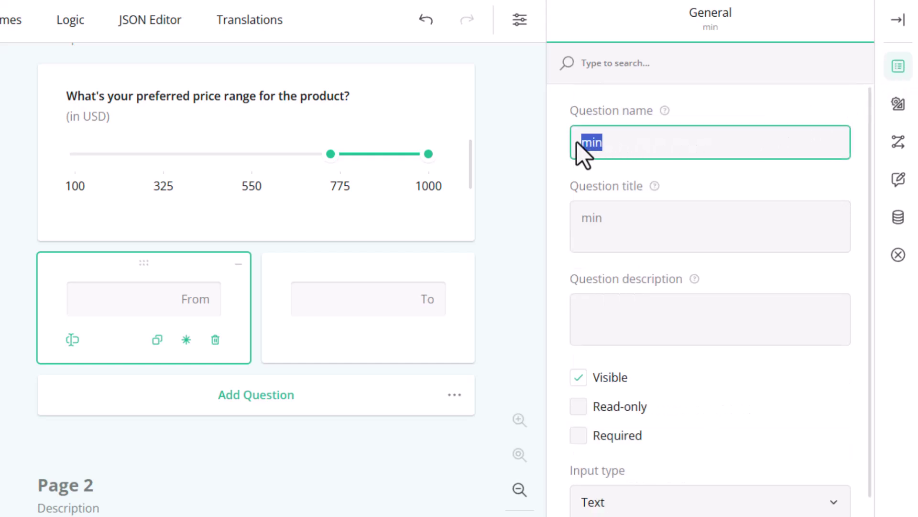
{"action": "left_click", "coordinate": [387, 269]}
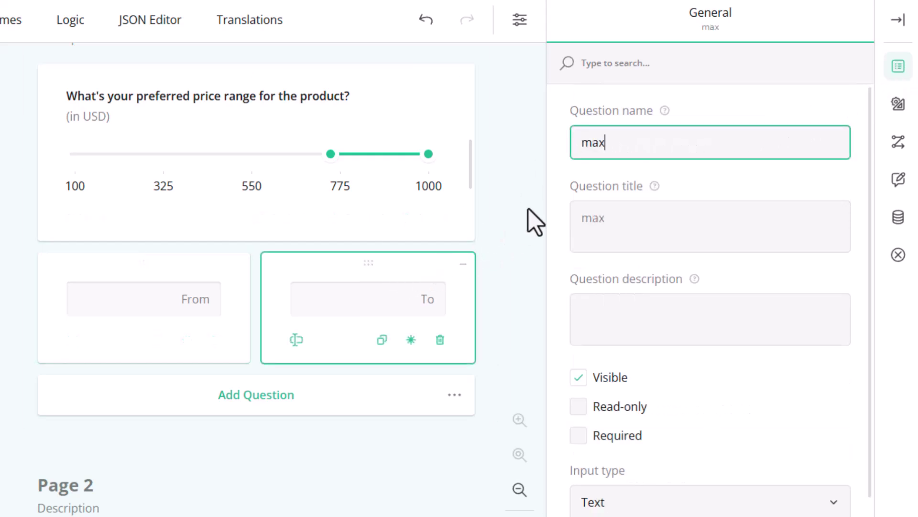
{"action": "left_click_drag", "start_coordinate": [604, 144], "coordinate": [579, 142]}
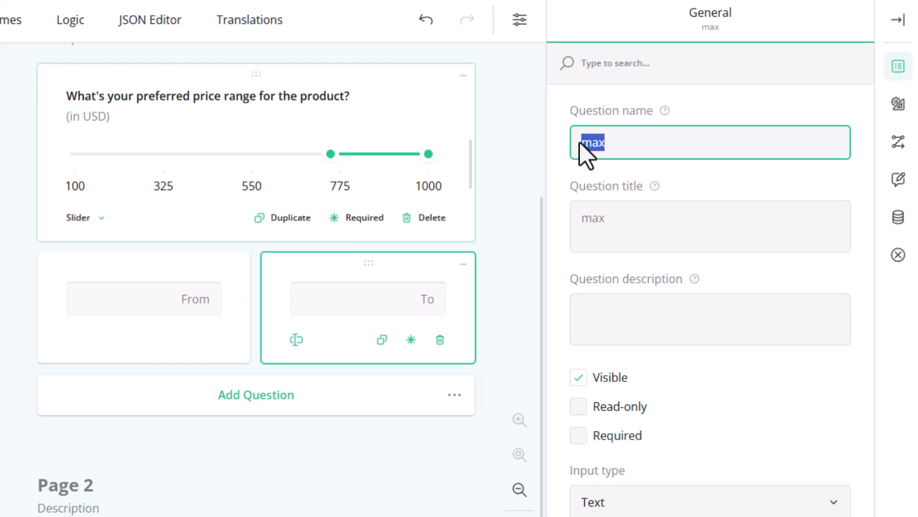
Give the min question the set value expression {range-slider[0]}
{"action": "left_click", "coordinate": [222, 262]}
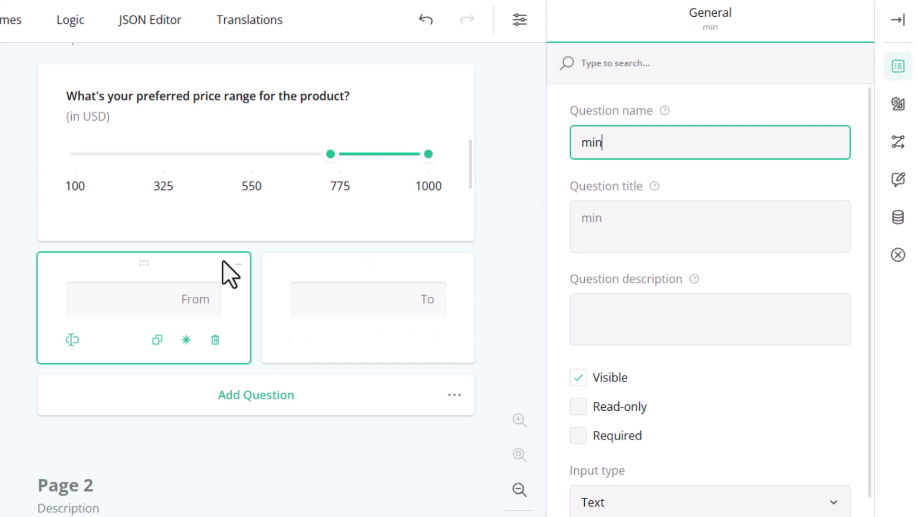
{"action": "left_click", "coordinate": [898, 147]}
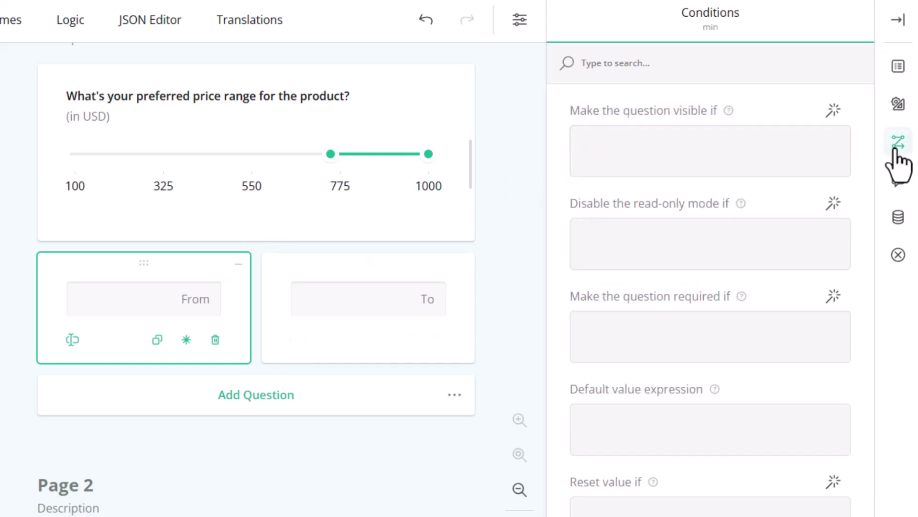
{"action": "left_click_drag", "start_coordinate": [873, 193], "coordinate": [870, 307]}
{"action": "left_click", "coordinate": [724, 478]}
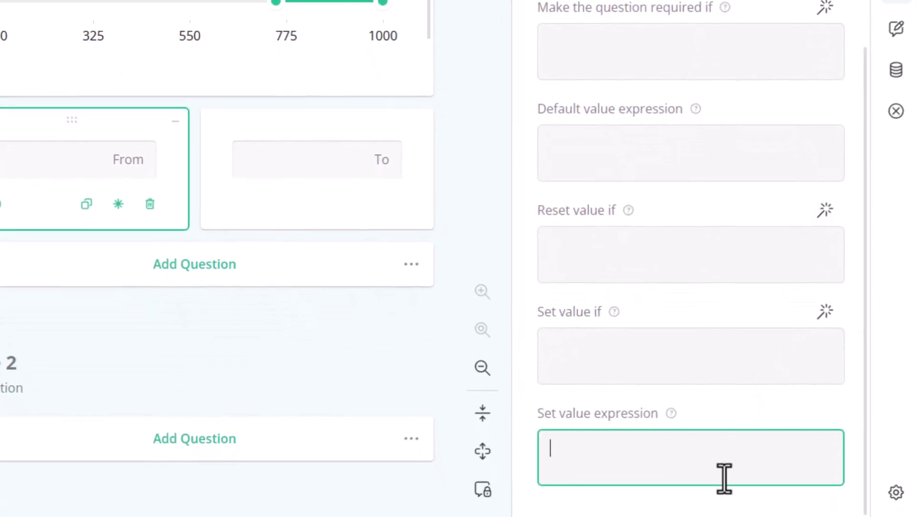
{"action": "type", "text": "{}"}
{"action": "key", "text": "Left"}
{"action": "type", "text": "range-slider"}
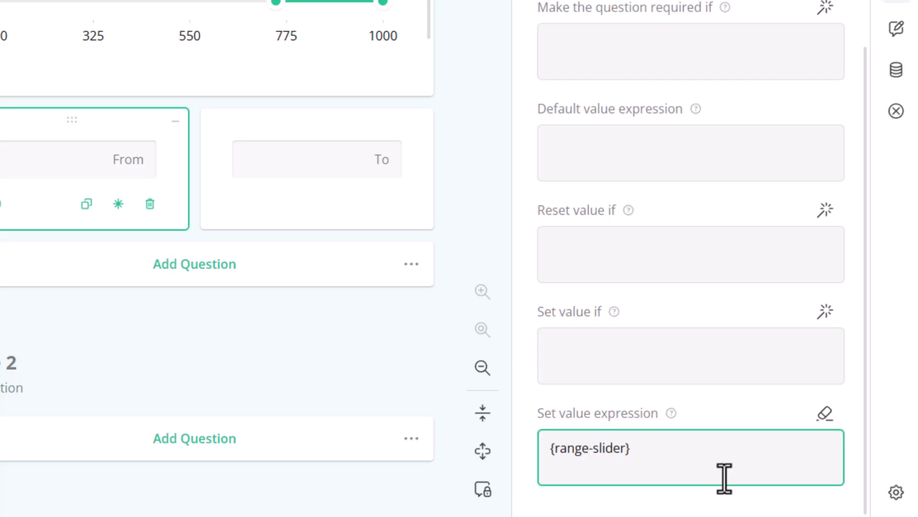
{"action": "type", "text": "[]"}
{"action": "key", "text": "Left"}
{"action": "type", "text": "0"}
Copy the min question's set value expression to the max question and change its index to 1, giving {range-slider[1]}
{"action": "left_click_drag", "start_coordinate": [641, 458], "coordinate": [544, 467]}
{"action": "key", "text": "ctrl+c"}
{"action": "left_click", "coordinate": [287, 199]}
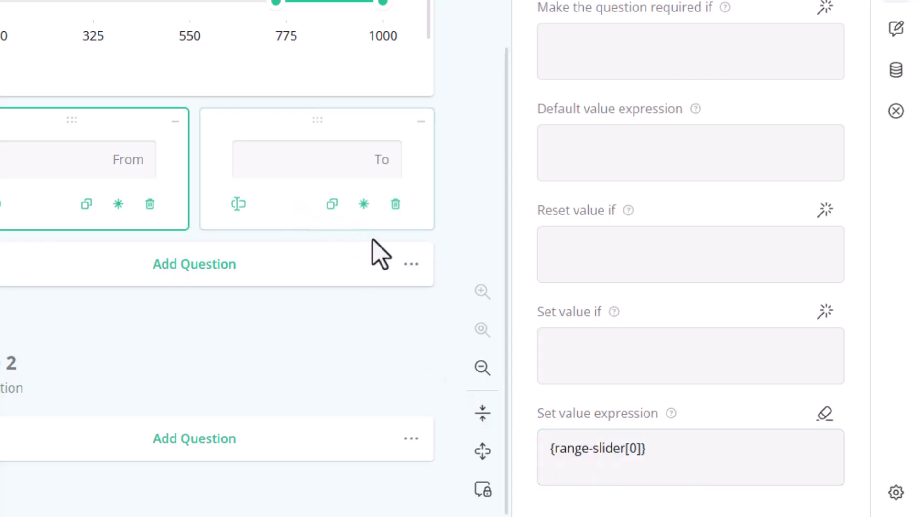
{"action": "key", "text": "ctrl+v"}
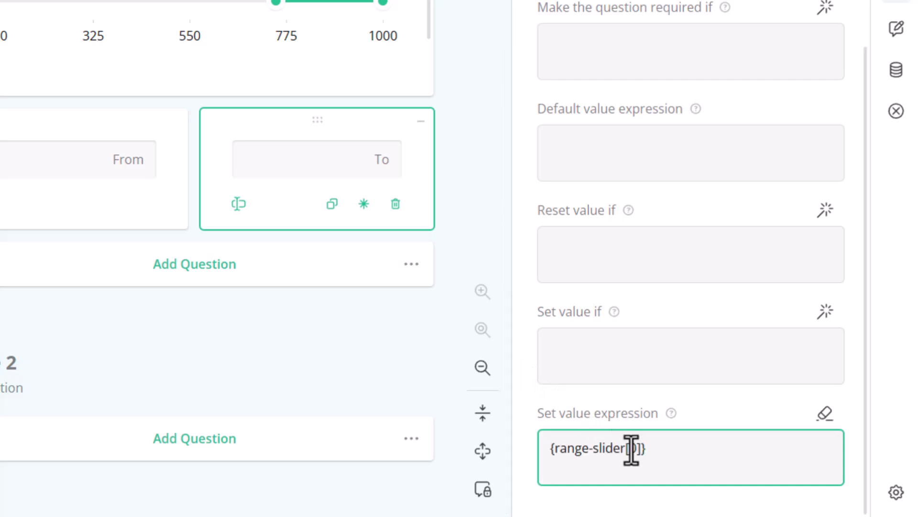
{"action": "double_click", "coordinate": [634, 448]}
{"action": "type", "text": "1"}
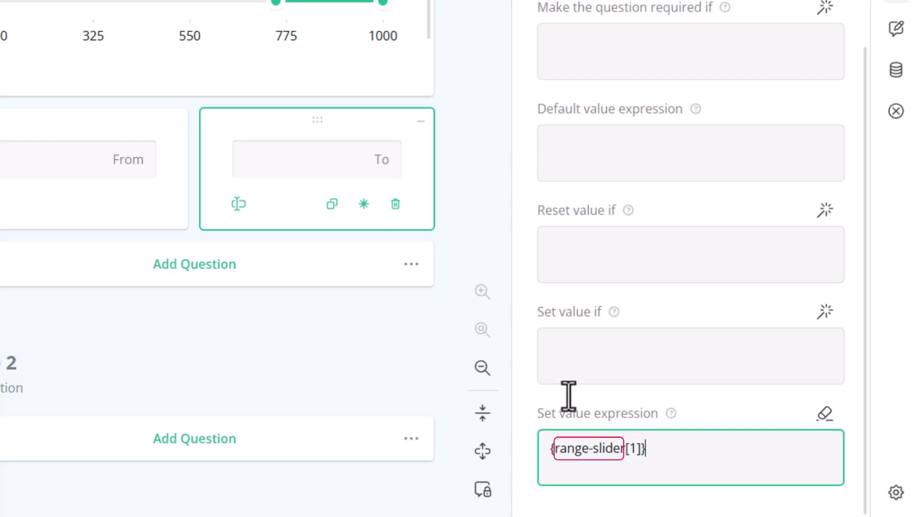
Check the question name of the price-range slider against the one used in the expressions
{"action": "left_click", "coordinate": [464, 82]}
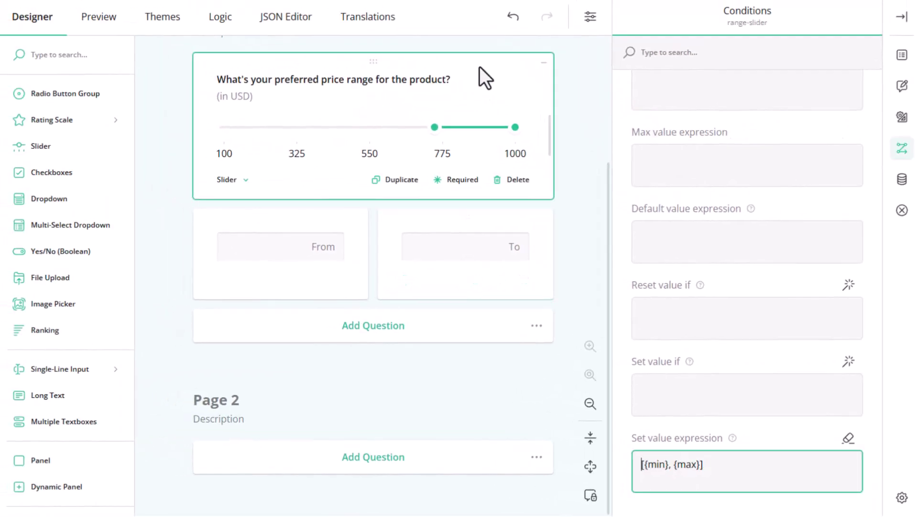
{"action": "left_click", "coordinate": [903, 55]}
{"action": "left_click_drag", "start_coordinate": [701, 117], "coordinate": [633, 120]}
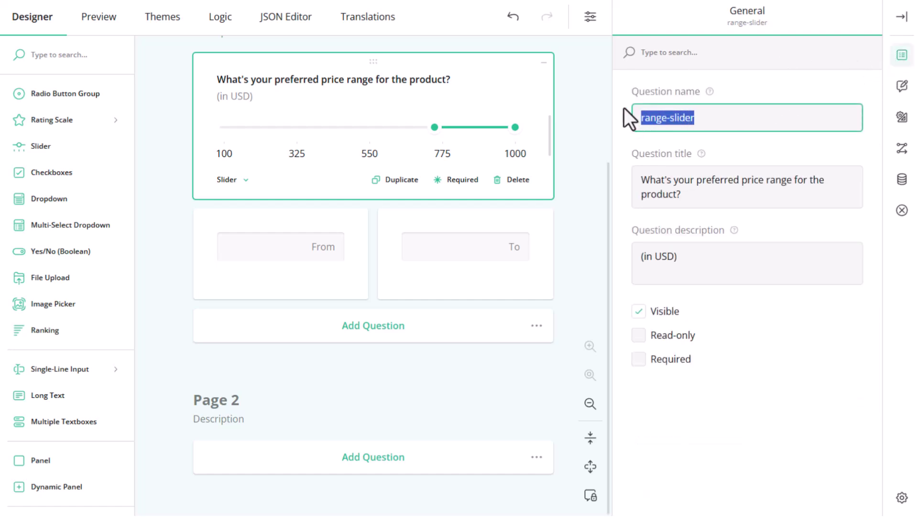
Preview the survey and test the link between slider and inputs by shifting the selected range and entering 600 as the minimum
{"action": "left_click", "coordinate": [100, 20]}
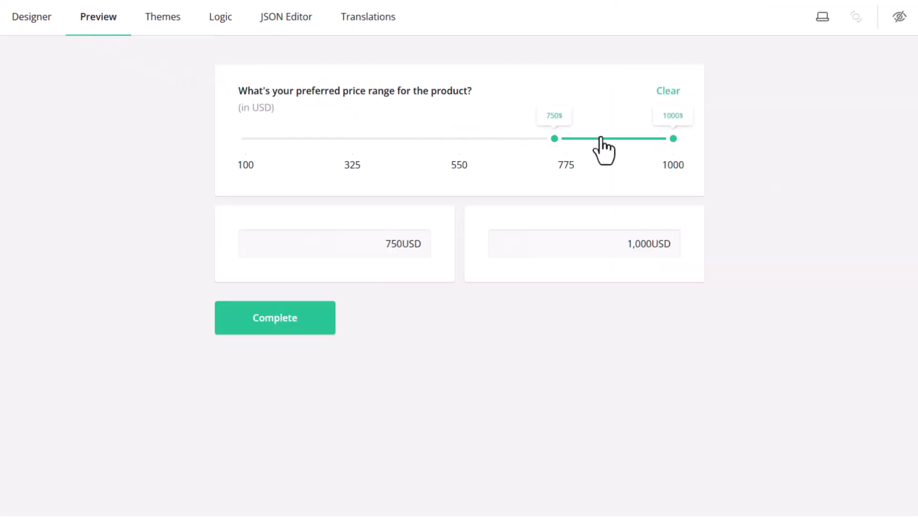
{"action": "left_click_drag", "start_coordinate": [600, 140], "coordinate": [497, 139]}
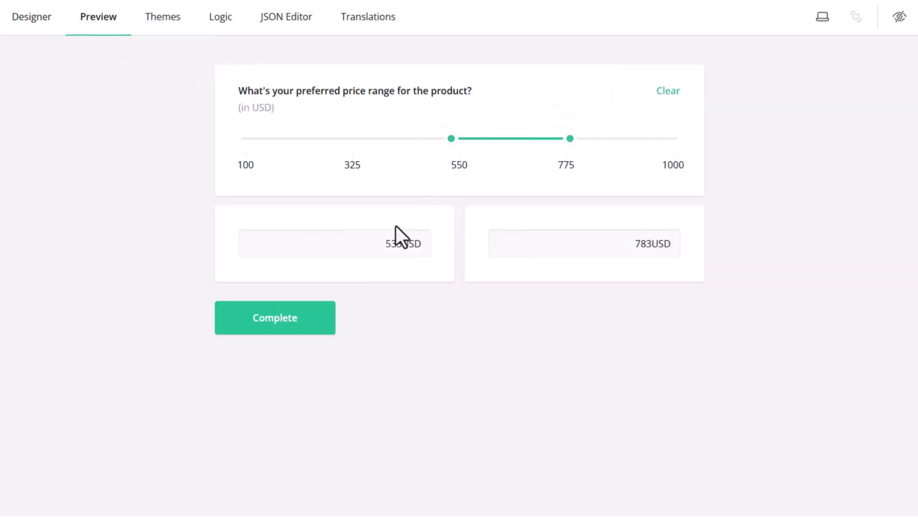
{"action": "left_click_drag", "start_coordinate": [378, 247], "coordinate": [398, 250]}
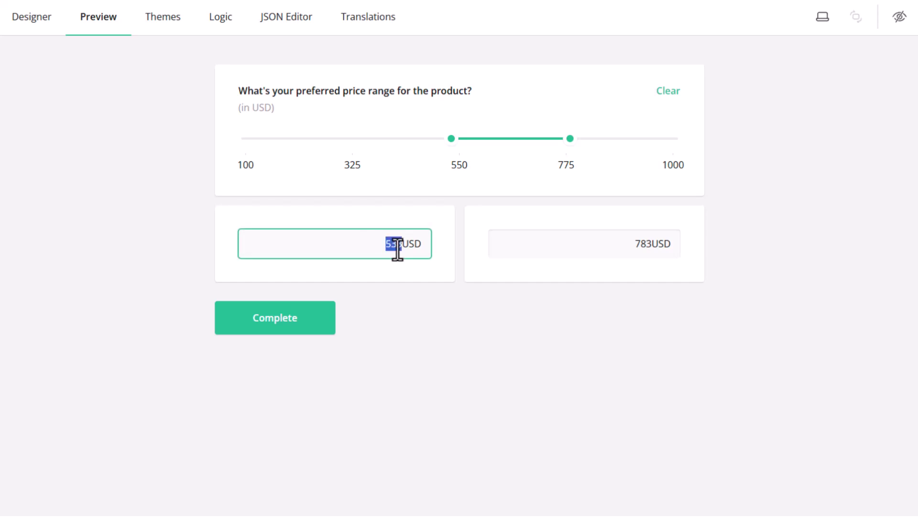
{"action": "type", "text": "600"}
{"action": "left_click", "coordinate": [405, 274]}
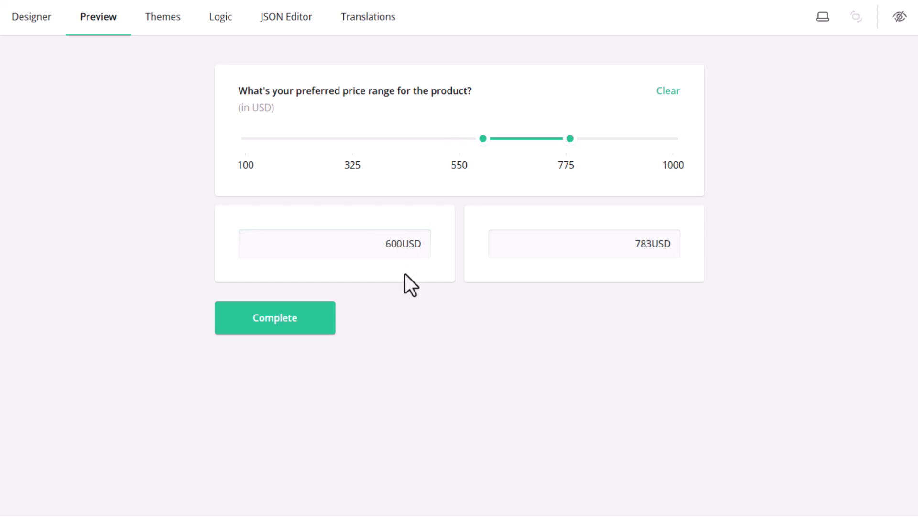
{"action": "mouse_move", "coordinate": [487, 141]}
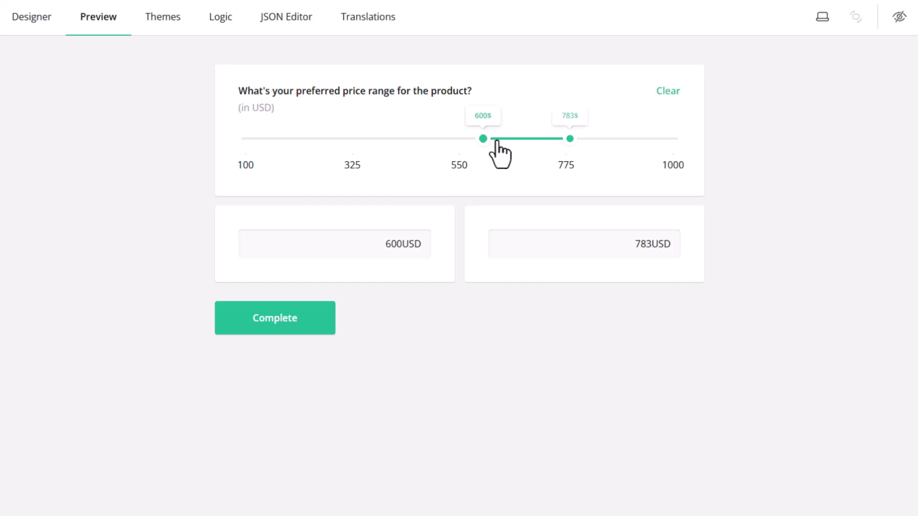
{"action": "left_click_drag", "start_coordinate": [496, 142], "coordinate": [437, 143]}
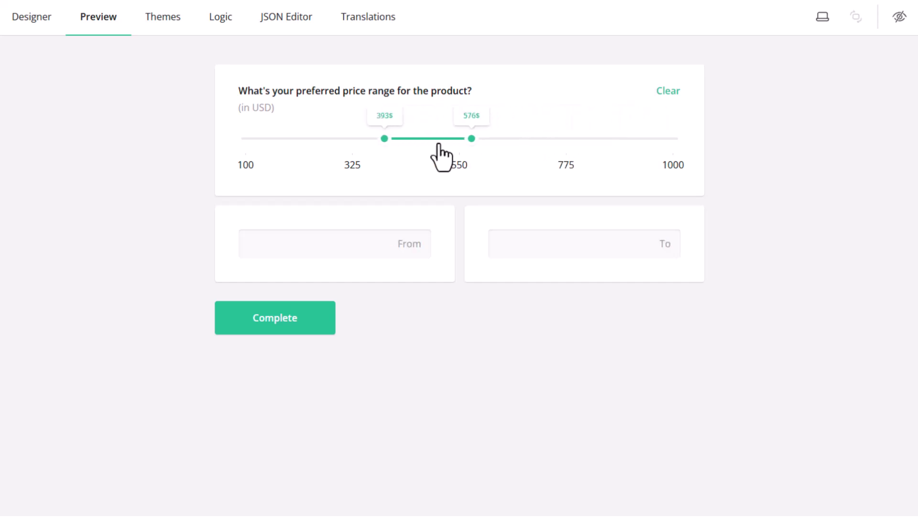
Back in the designer, add a slider question below the From and To inputs and name it "amount-paid"
{"action": "left_click", "coordinate": [22, 19]}
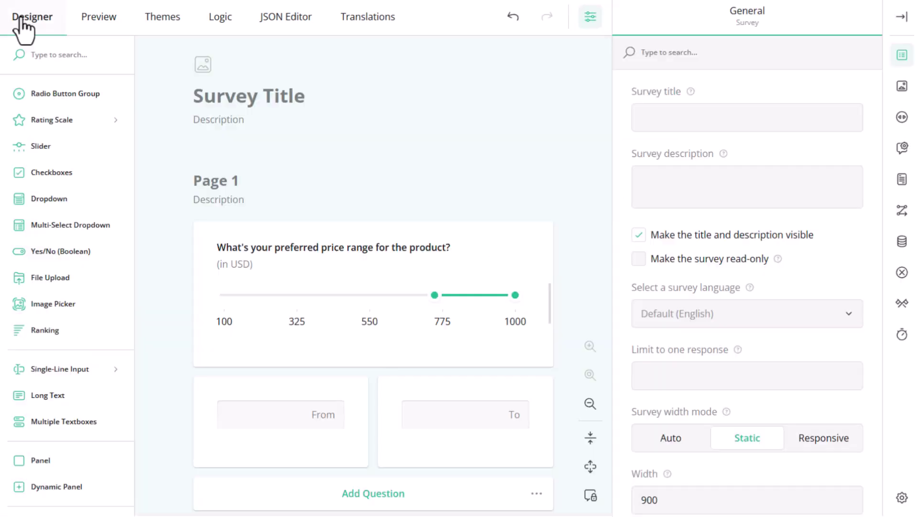
{"action": "left_click_drag", "start_coordinate": [36, 153], "coordinate": [290, 444]}
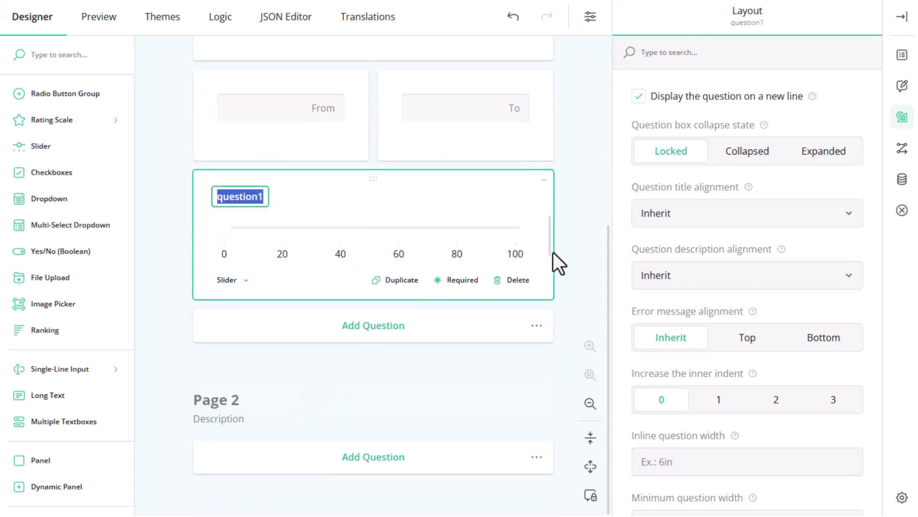
{"action": "left_click", "coordinate": [898, 60]}
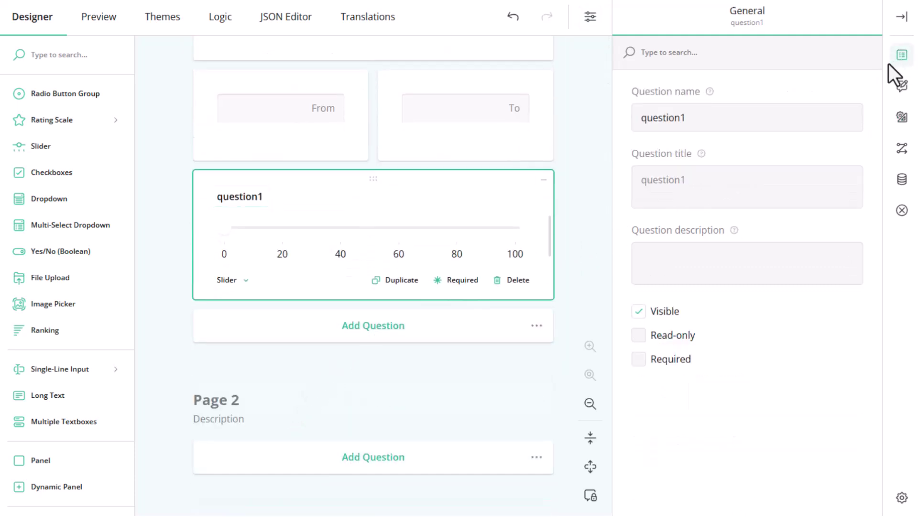
{"action": "left_click_drag", "start_coordinate": [740, 124], "coordinate": [634, 127]}
{"action": "type", "text": "a"}
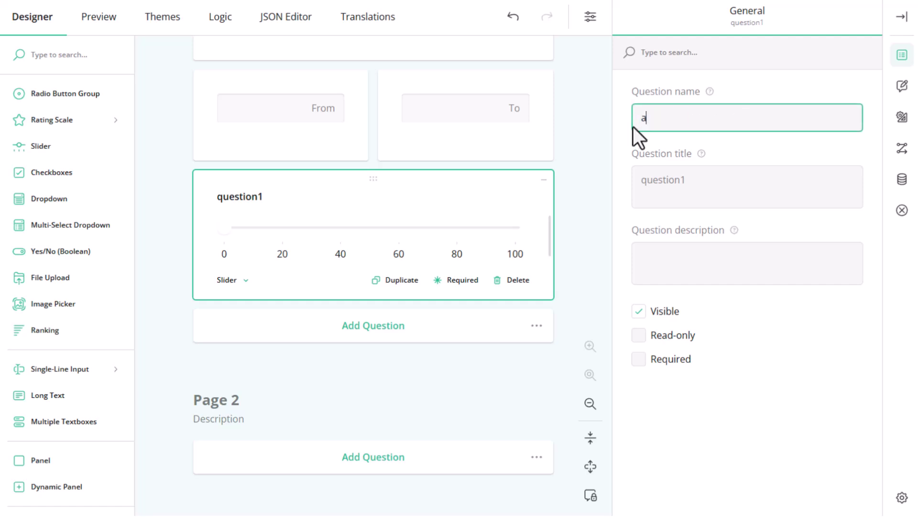
{"action": "type", "text": "mount-paid"}
Set the new slider's question title to "How much did you pay for the product?"
{"action": "left_click", "coordinate": [688, 183]}
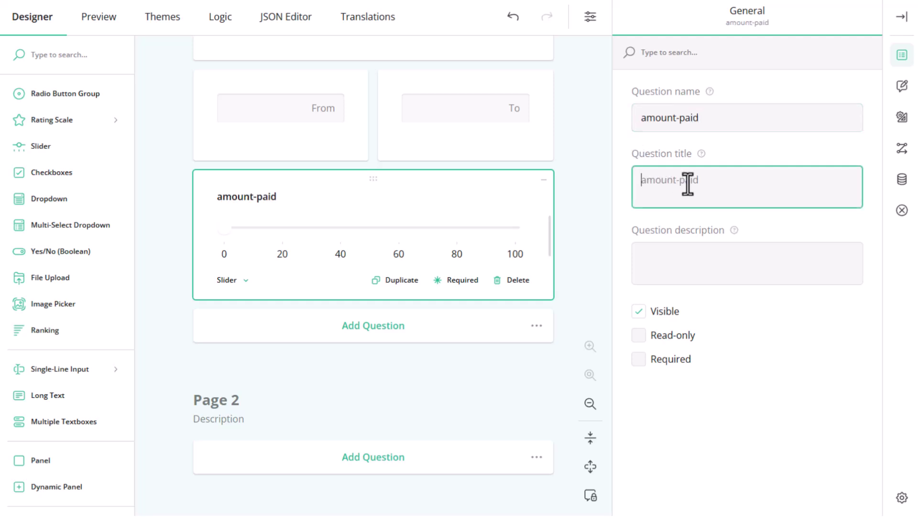
{"action": "type", "text": "How much did you pa"}
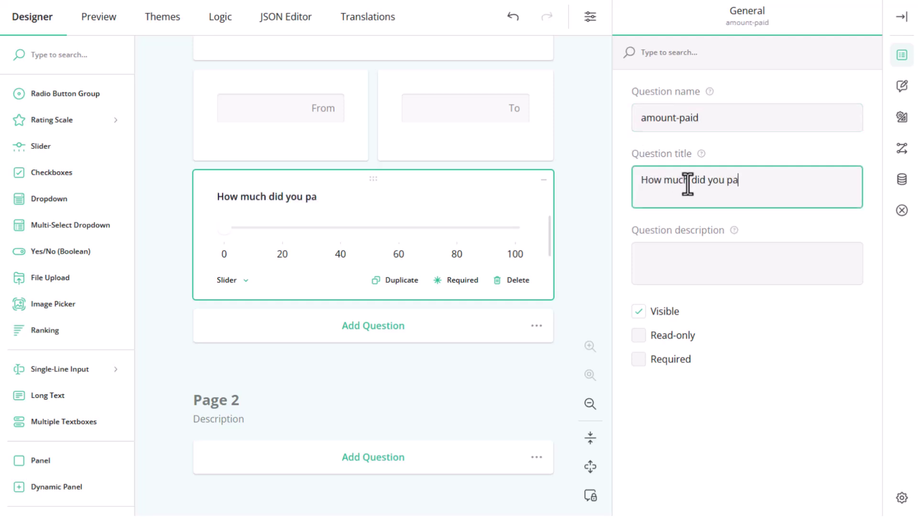
{"action": "type", "text": "y for the product?"}
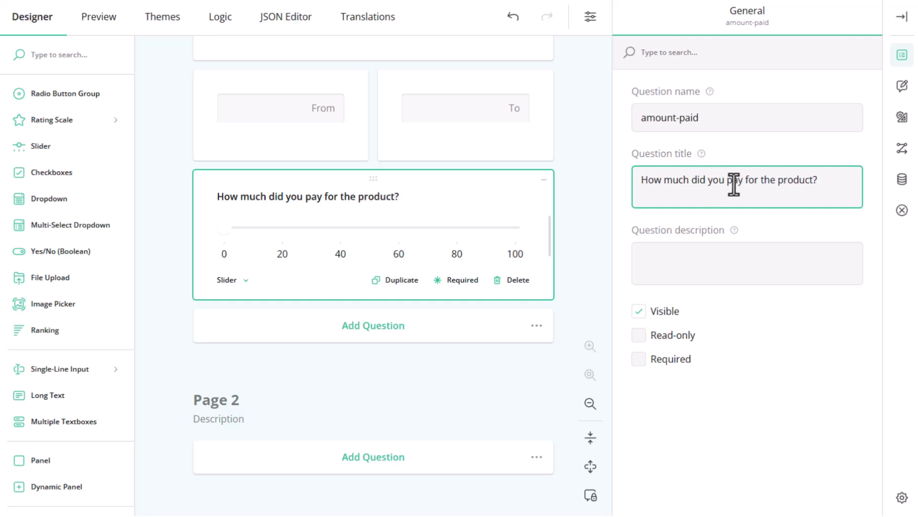
Set the amount-paid slider's maximum value to 1000 and its minimum value to 100
{"action": "left_click", "coordinate": [908, 88]}
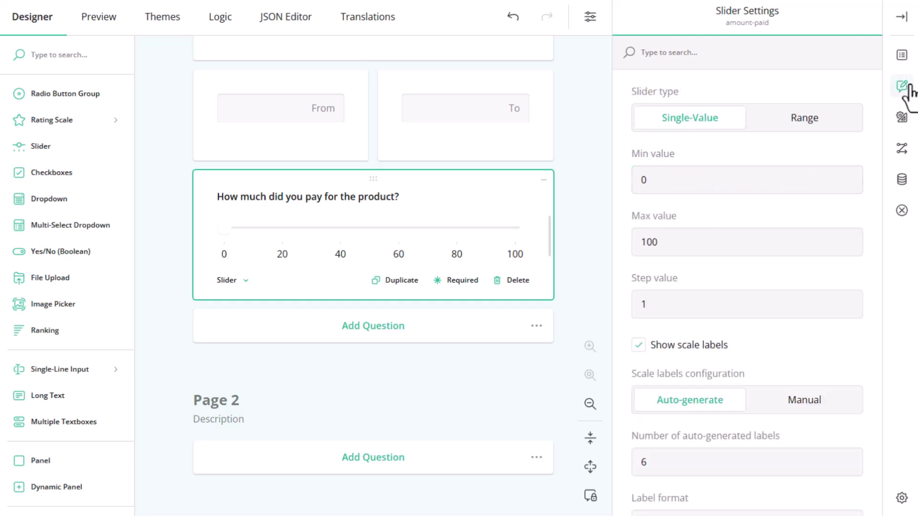
{"action": "left_click", "coordinate": [728, 236]}
{"action": "type", "text": "0"}
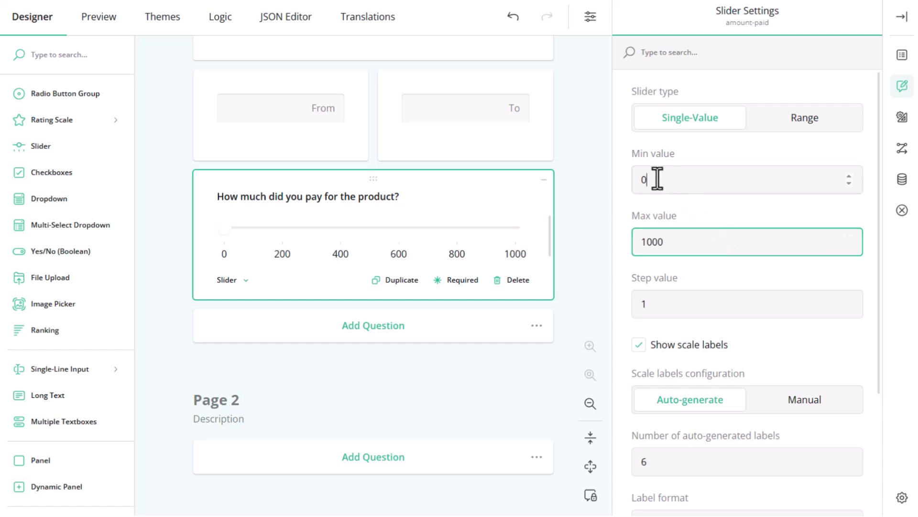
{"action": "double_click", "coordinate": [636, 180]}
{"action": "type", "text": "10"}
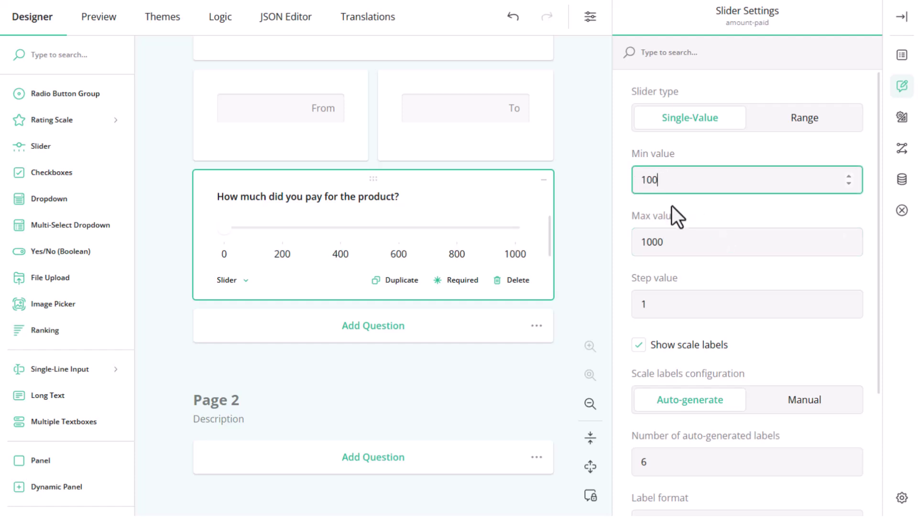
{"action": "type", "text": "0"}
{"action": "key", "text": "Tab"}
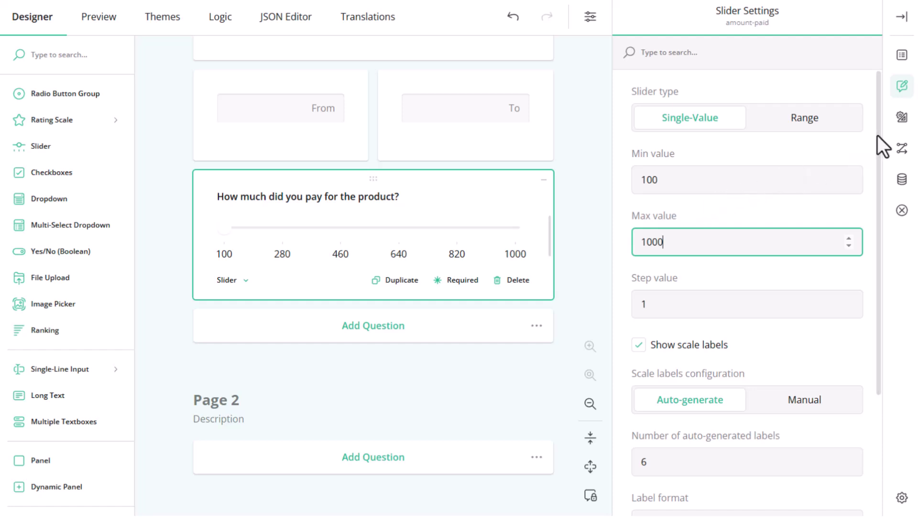
{"action": "scroll", "coordinate": [880, 136], "scroll_direction": "down", "scroll_amount": 3}
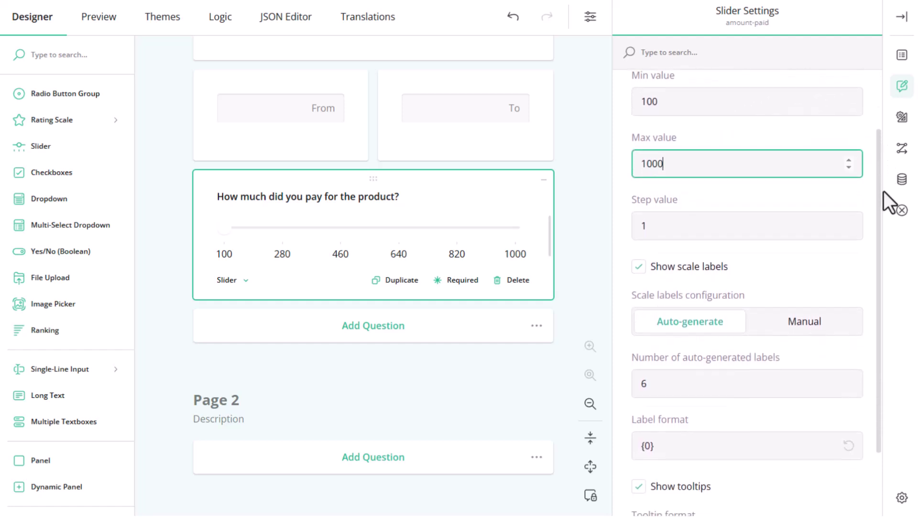
Set the amount-paid slider's number of auto-generated scale labels to 5
{"action": "scroll", "coordinate": [883, 191], "scroll_direction": "down", "scroll_amount": 2}
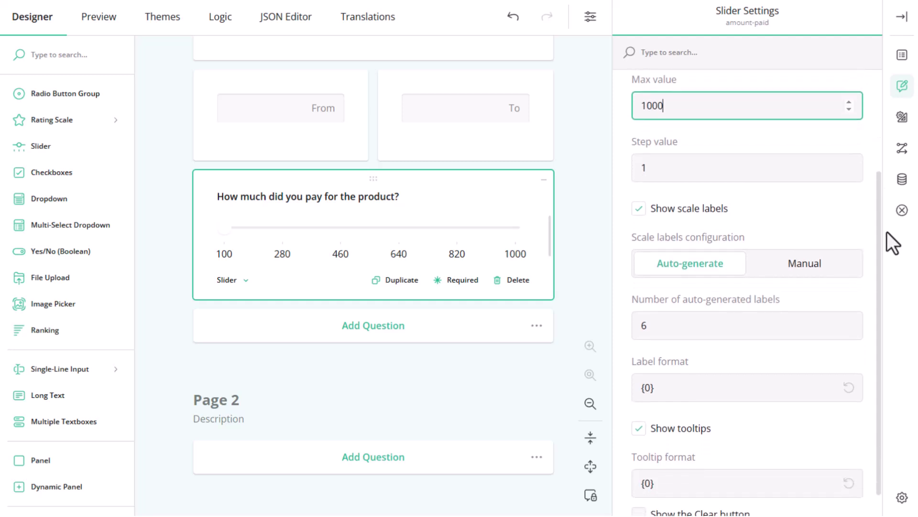
{"action": "left_click", "coordinate": [830, 171]}
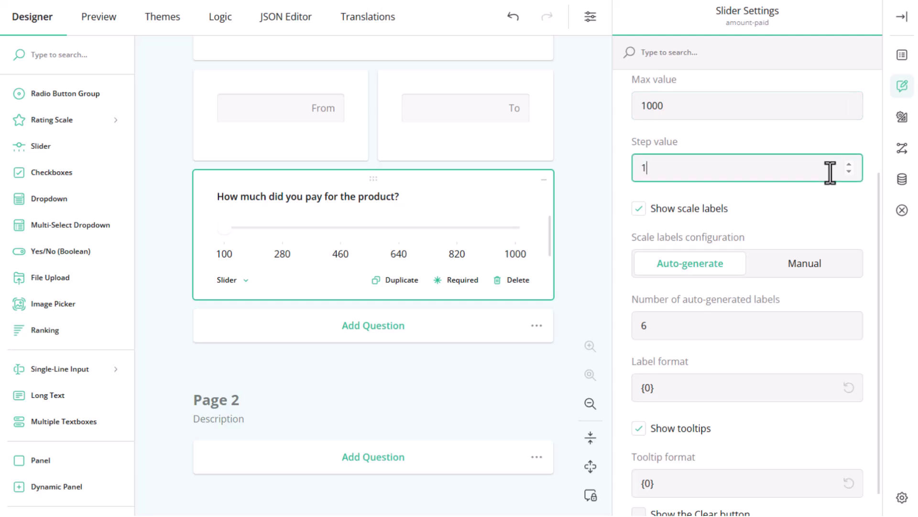
{"action": "left_click", "coordinate": [849, 329]}
{"action": "key", "text": "Tab"}
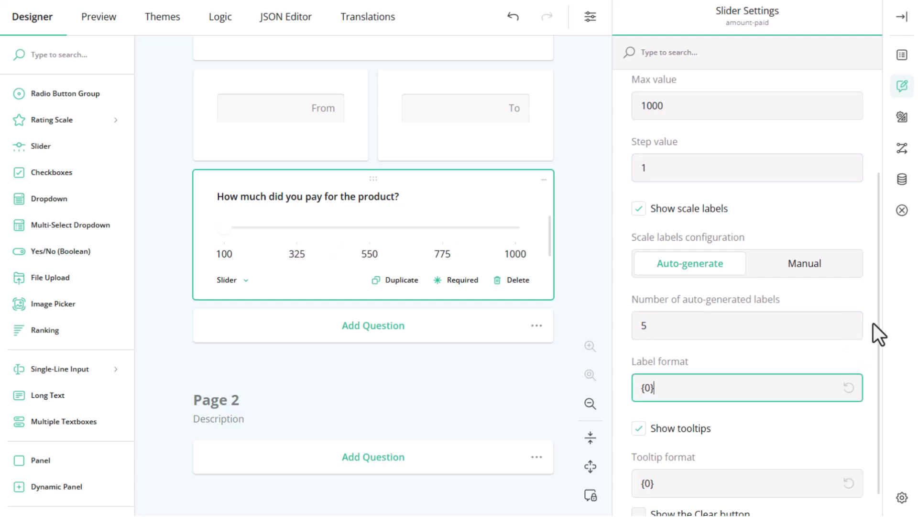
Set the amount-paid slider's tooltip format to {0}$ and enable its Clear button
{"action": "scroll", "coordinate": [875, 329], "scroll_direction": "down", "scroll_amount": 1}
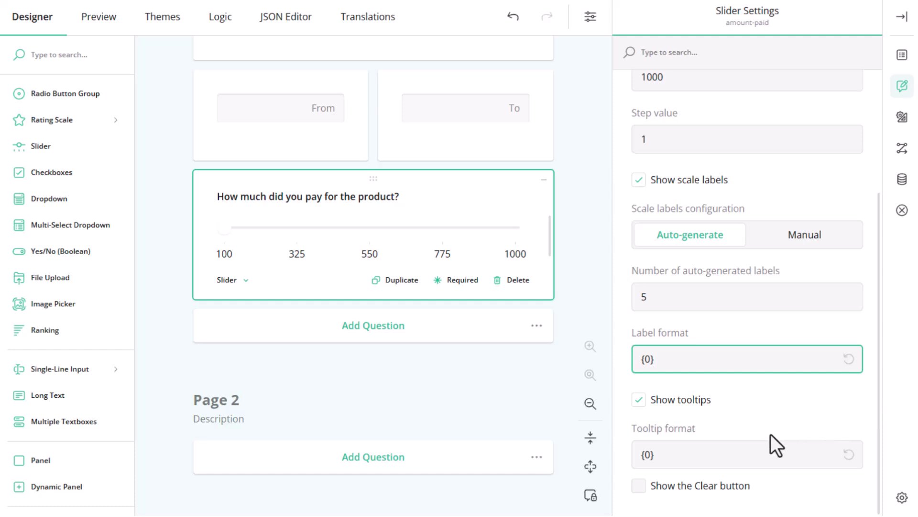
{"action": "left_click", "coordinate": [723, 452]}
{"action": "type", "text": "$"}
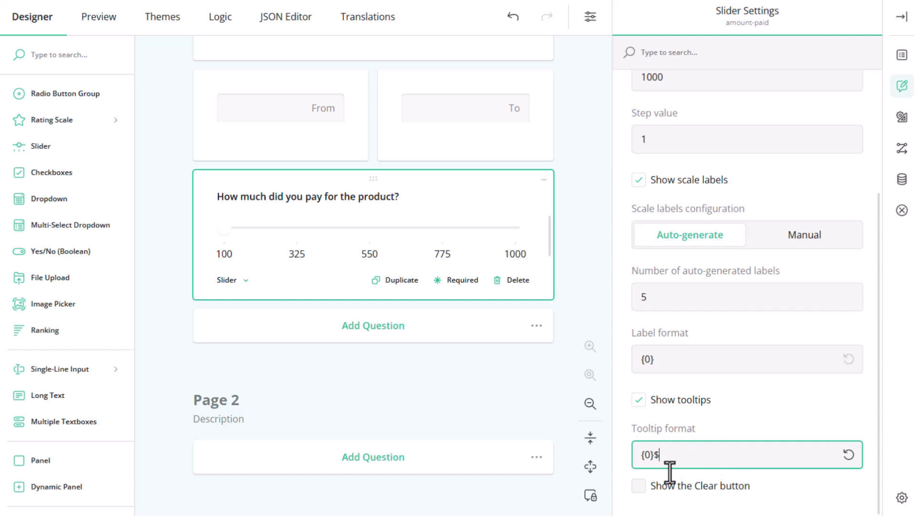
{"action": "left_click", "coordinate": [638, 491]}
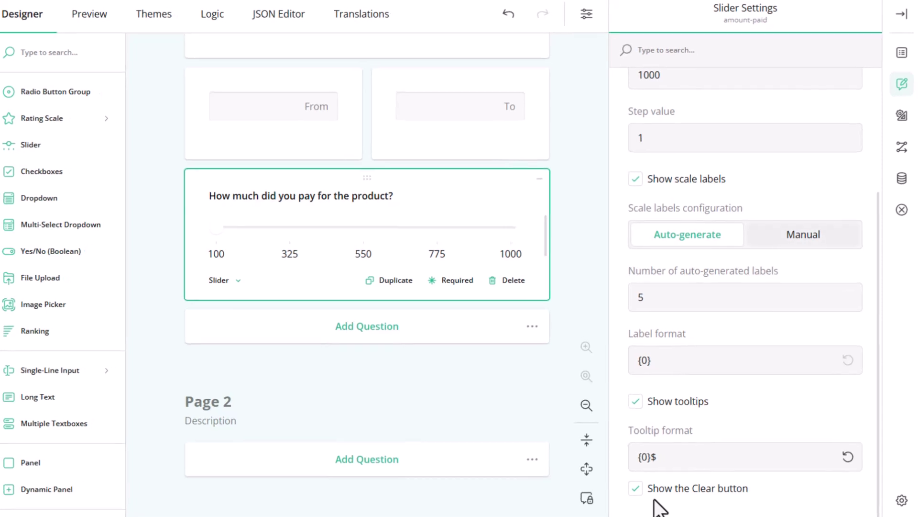
Set the amount-paid slider's default answer to 150 and apply it
{"action": "left_click", "coordinate": [902, 179]}
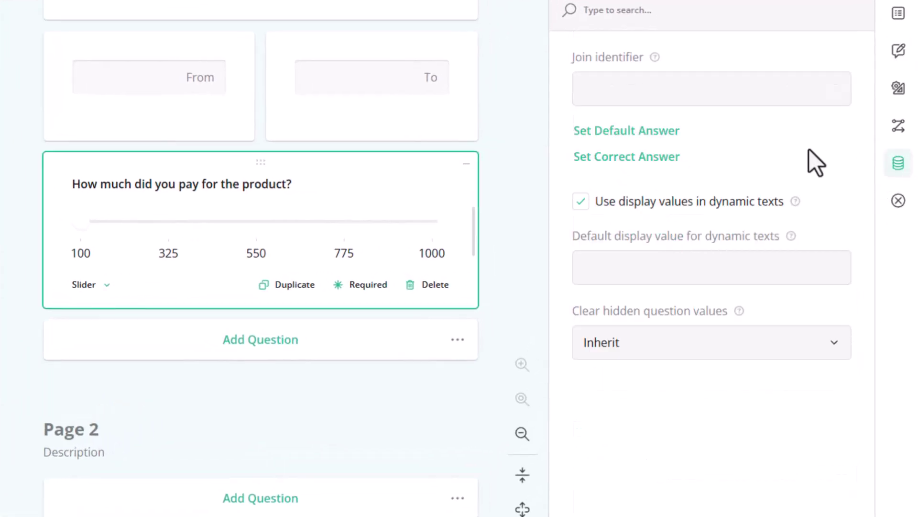
{"action": "left_click", "coordinate": [658, 132]}
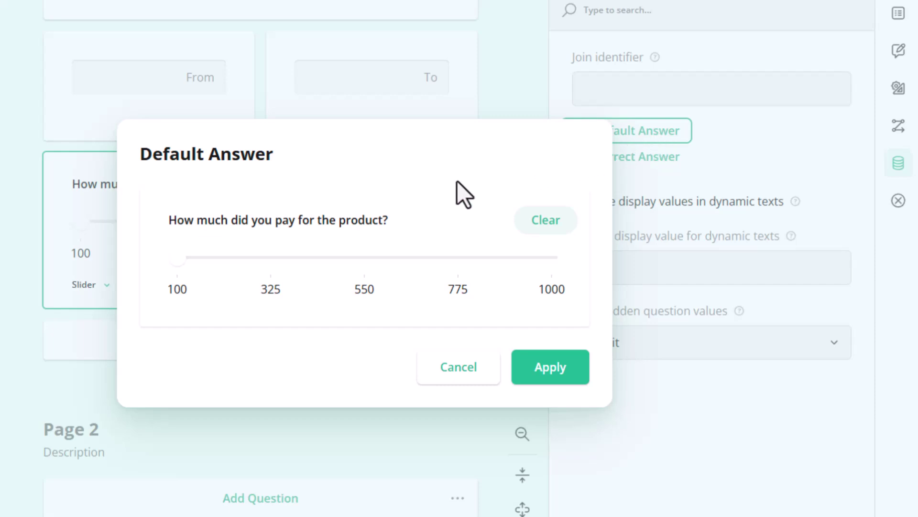
{"action": "mouse_move", "coordinate": [188, 260]}
{"action": "left_mouse_down"}
{"action": "mouse_move", "coordinate": [176, 264]}
{"action": "mouse_move", "coordinate": [193, 264]}
{"action": "left_mouse_up"}
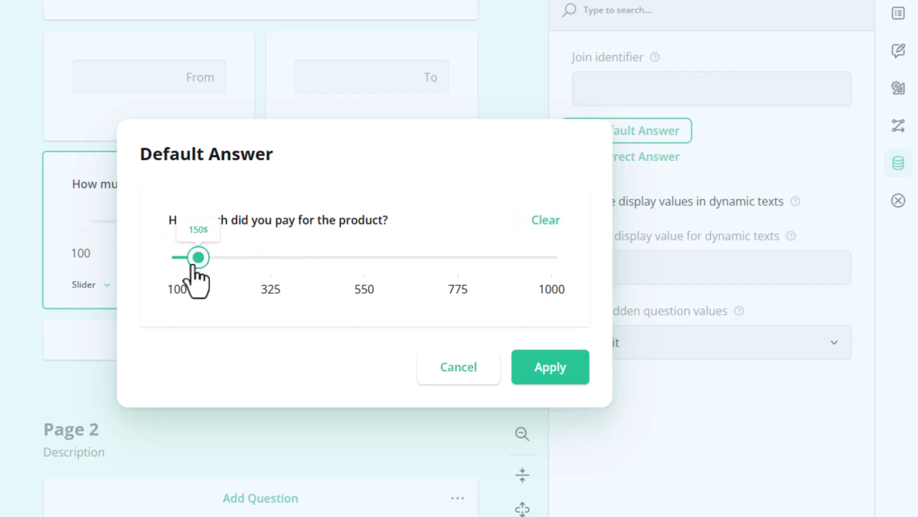
{"action": "left_click", "coordinate": [524, 366]}
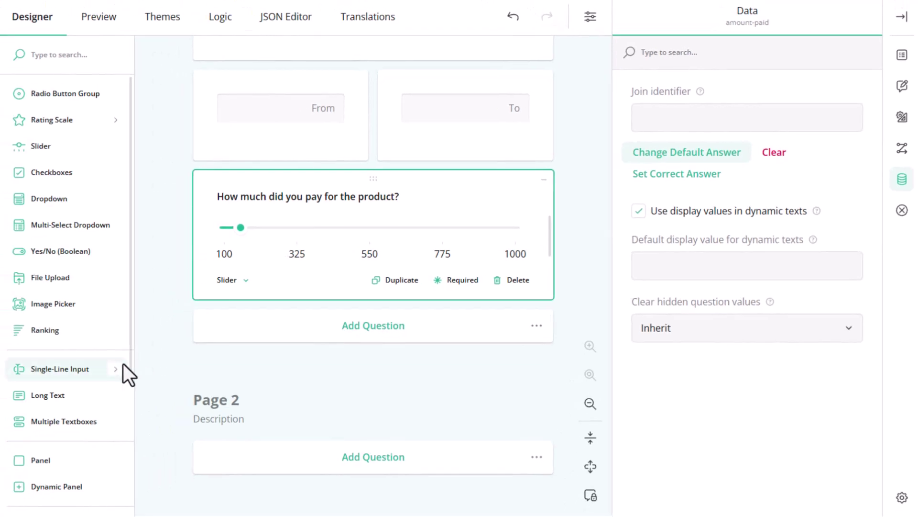
Add a single-line input question beside the amount-paid slider on the same row and clear its title
{"action": "mouse_move", "coordinate": [122, 364]}
{"action": "left_click_drag", "start_coordinate": [156, 292], "coordinate": [523, 250]}
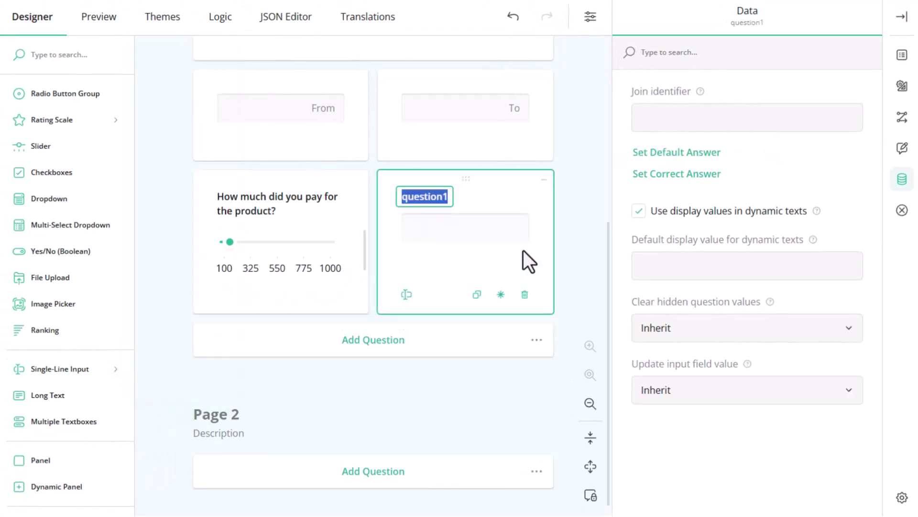
{"action": "key", "text": "BackSpace"}
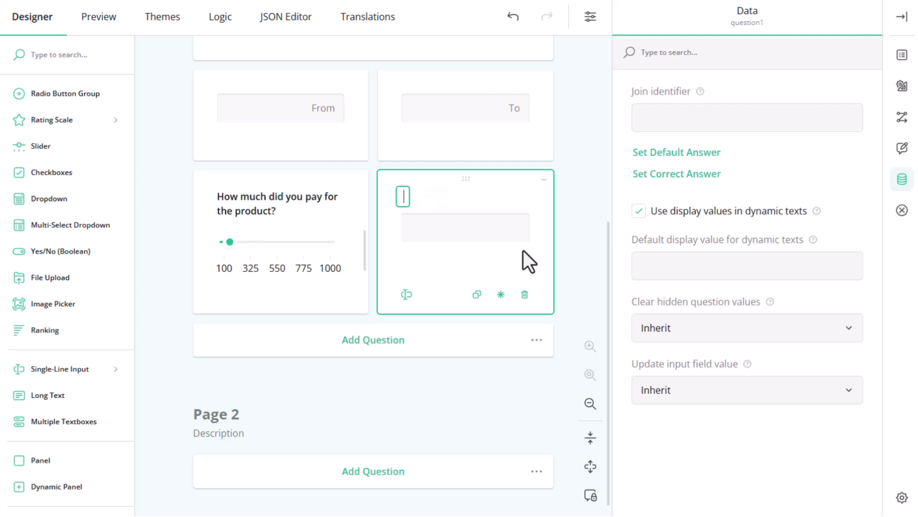
{"action": "left_click", "coordinate": [561, 261]}
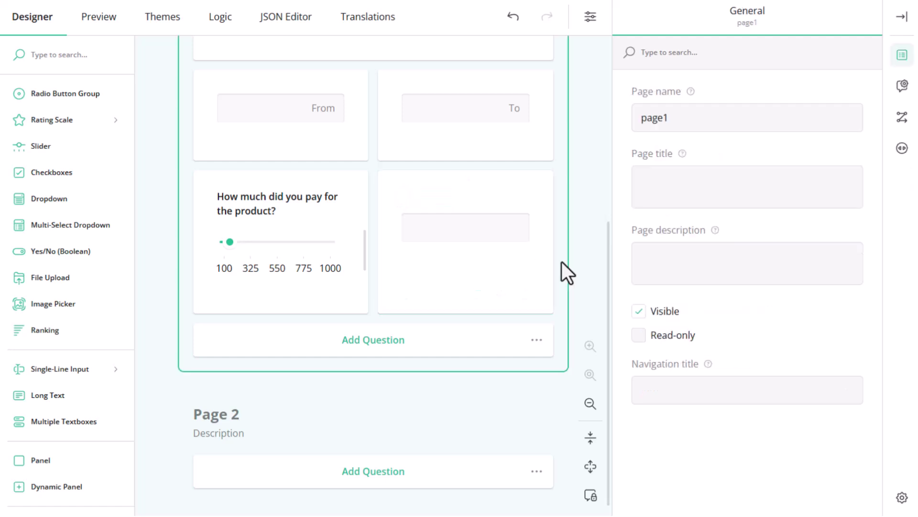
Set the new input question's minimum width to 200px and its maximum width to 20%
{"action": "left_click", "coordinate": [510, 202]}
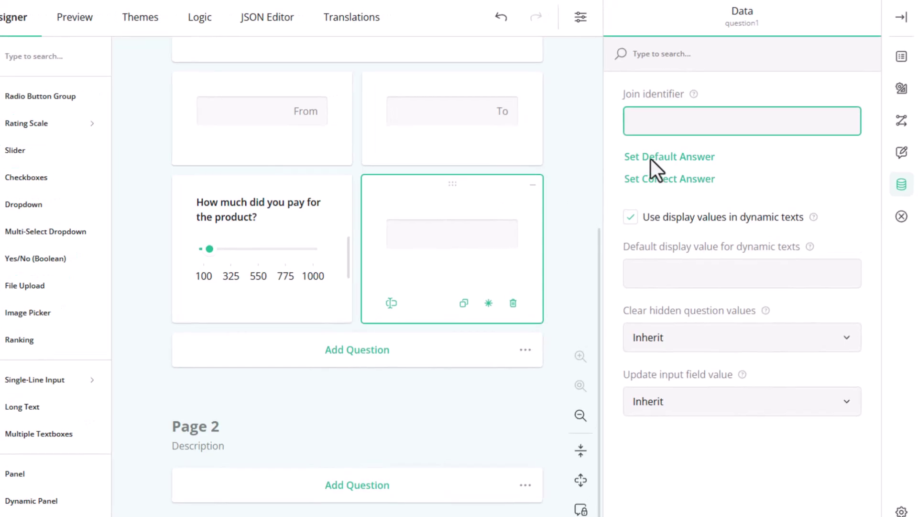
{"action": "left_click", "coordinate": [899, 106]}
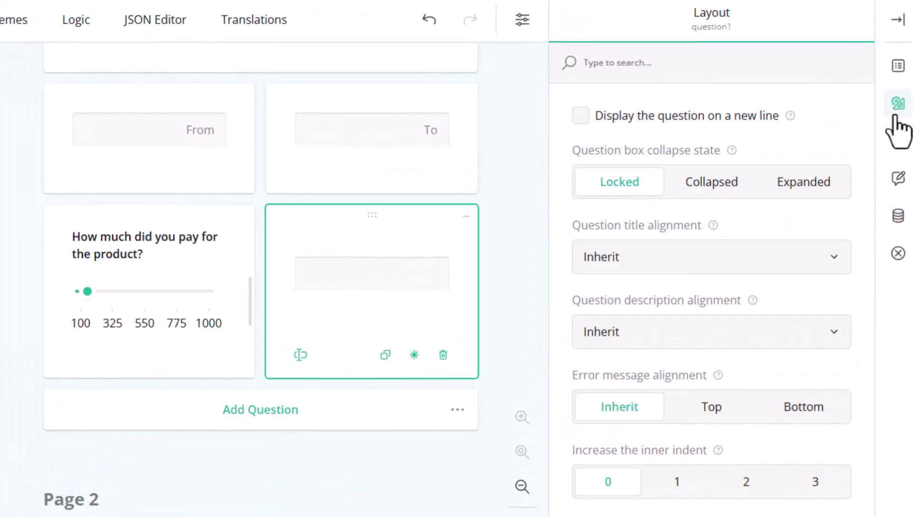
{"action": "scroll", "coordinate": [880, 158], "scroll_direction": "down", "scroll_amount": 4}
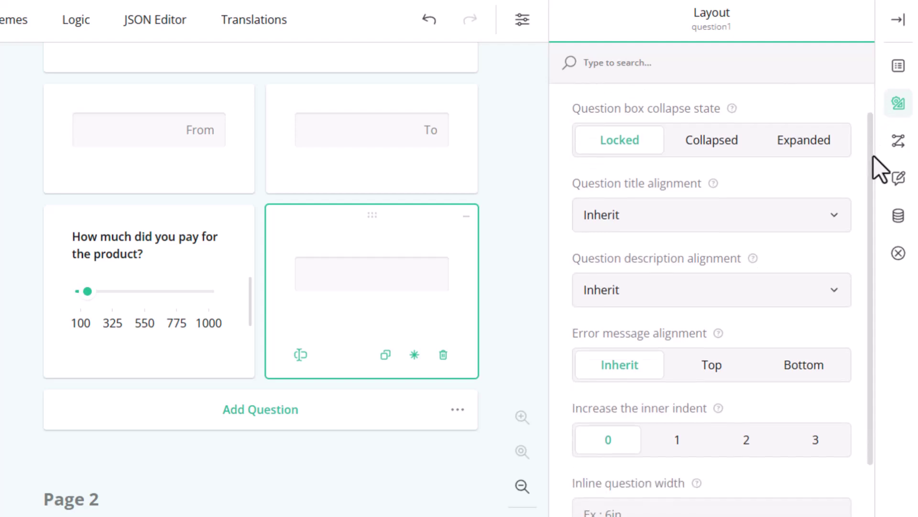
{"action": "scroll", "coordinate": [880, 261], "scroll_direction": "down", "scroll_amount": 3}
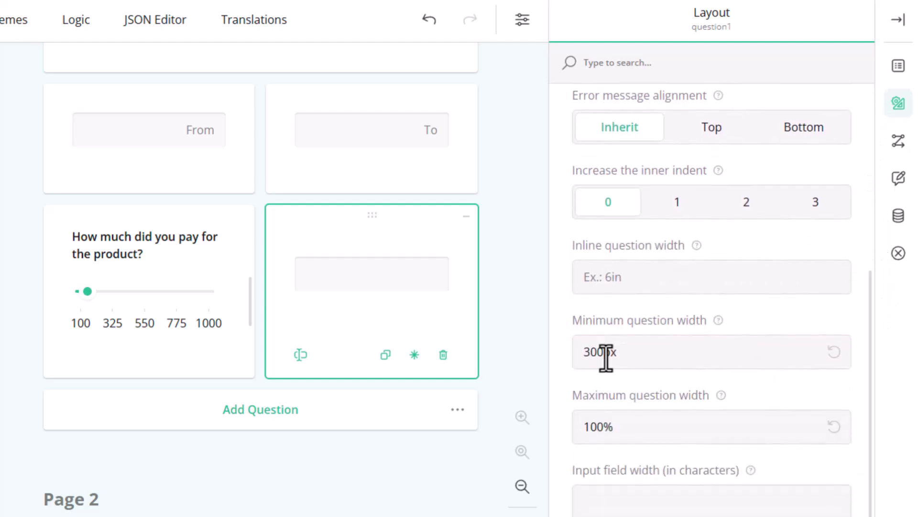
{"action": "left_click_drag", "start_coordinate": [605, 353], "coordinate": [564, 357]}
{"action": "type", "text": "200"}
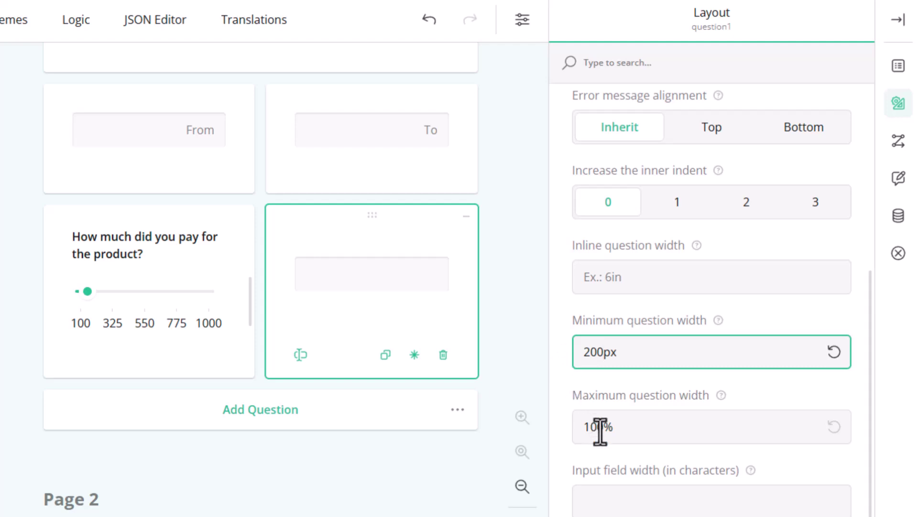
{"action": "left_click", "coordinate": [602, 427]}
{"action": "left_click_drag", "start_coordinate": [603, 426], "coordinate": [566, 428]}
{"action": "type", "text": "20"}
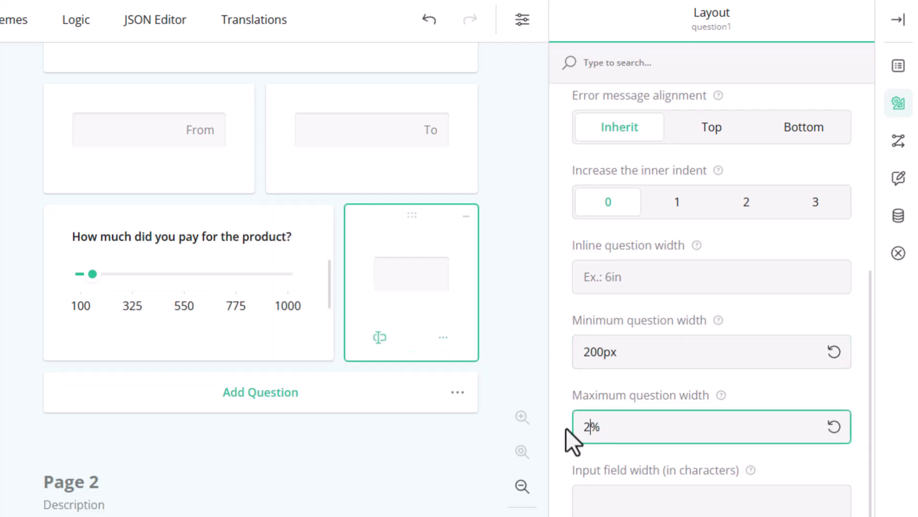
{"action": "left_click", "coordinate": [587, 450]}
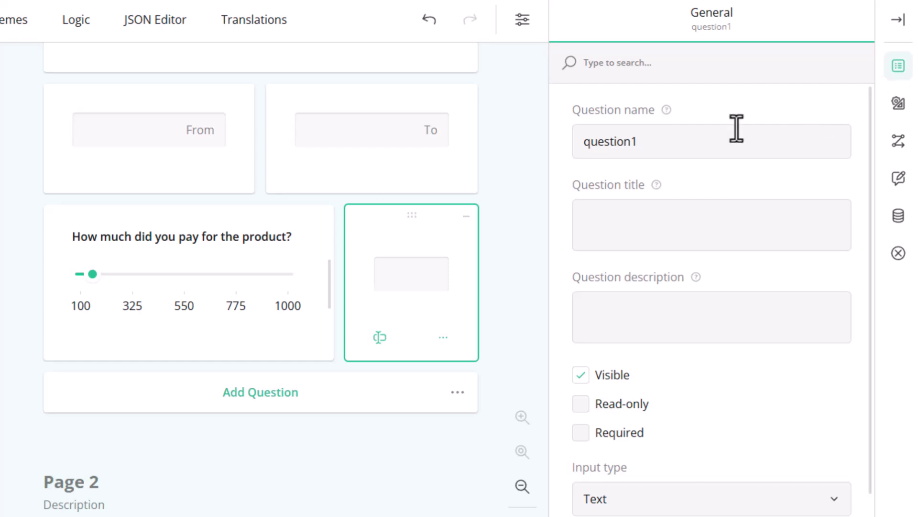
Rename the new input question as "paid-value"
{"action": "left_click_drag", "start_coordinate": [636, 141], "coordinate": [576, 144]}
{"action": "key", "text": "BackSpace"}
{"action": "key", "text": "BackSpace"}
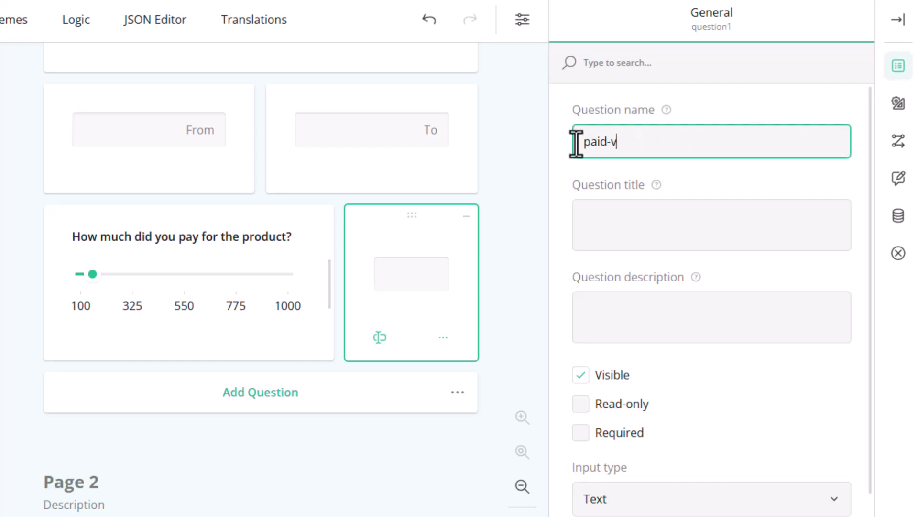
{"action": "left_click", "coordinate": [562, 173]}
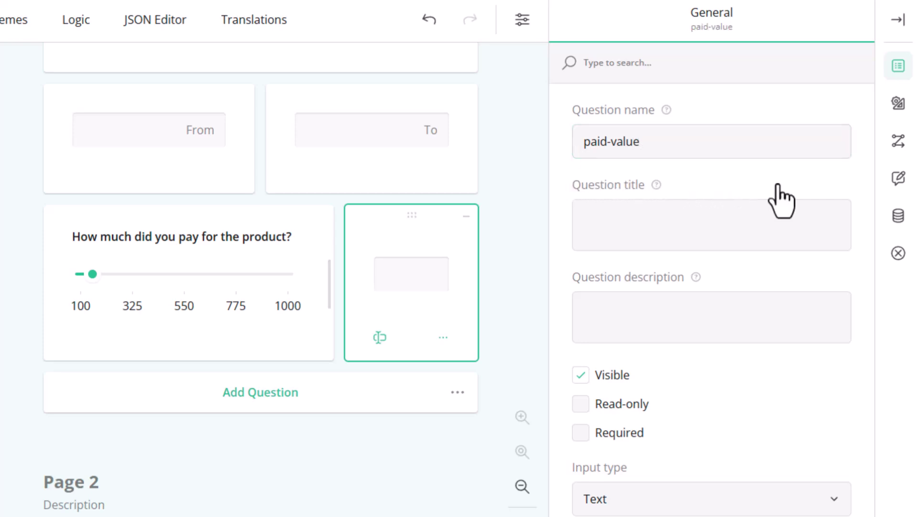
Apply a Currency input mask with the suffix USD to the paid-value question
{"action": "left_click", "coordinate": [902, 188]}
{"action": "left_click", "coordinate": [806, 158]}
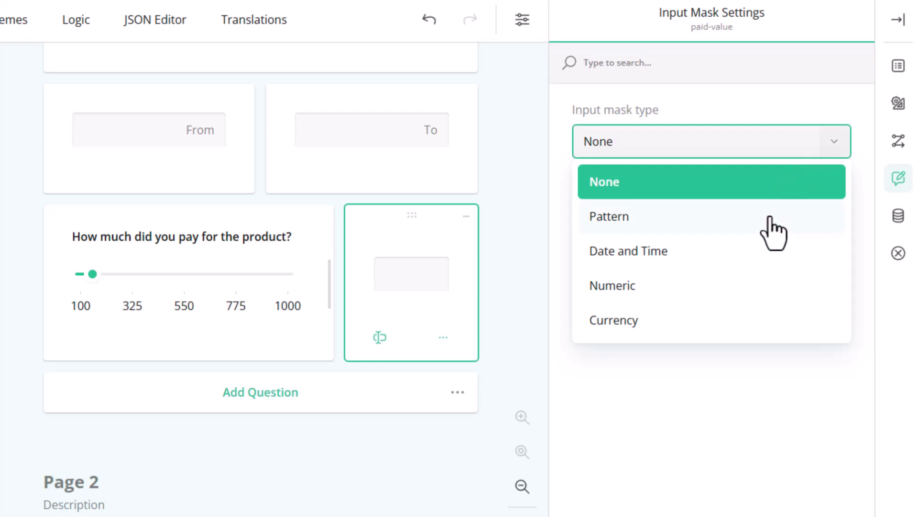
{"action": "left_click", "coordinate": [752, 315]}
{"action": "left_click", "coordinate": [704, 296]}
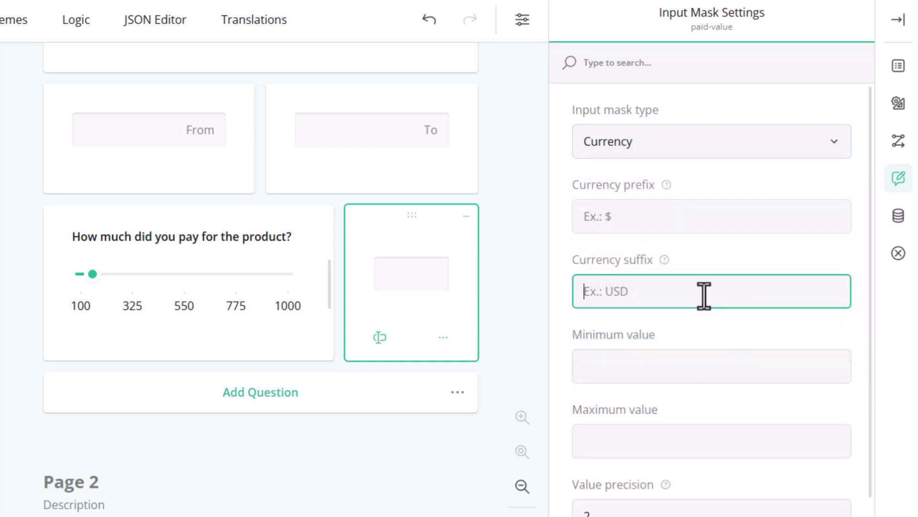
{"action": "type", "text": "USD"}
Limit the paid-value currency mask to a minimum value of 100 and a maximum value of 1000
{"action": "left_click", "coordinate": [696, 365]}
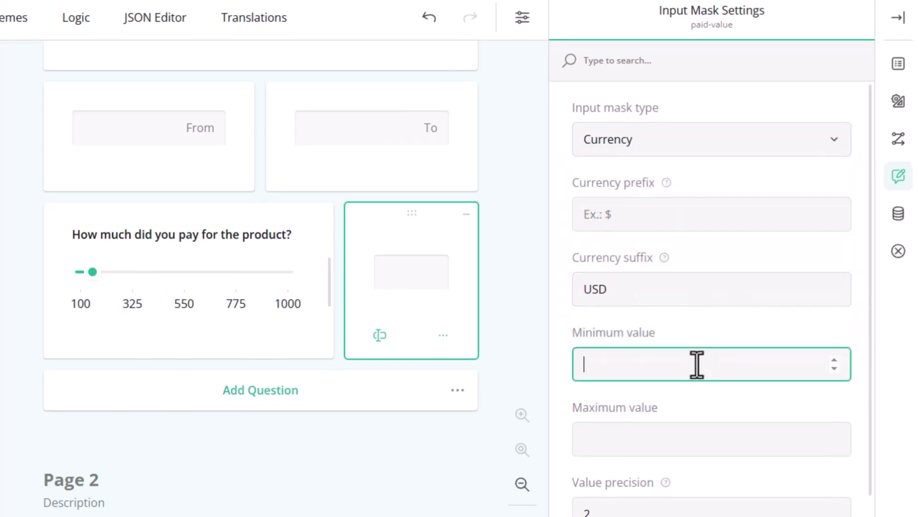
{"action": "type", "text": "100"}
{"action": "left_click", "coordinate": [699, 334]}
{"action": "type", "text": "1000"}
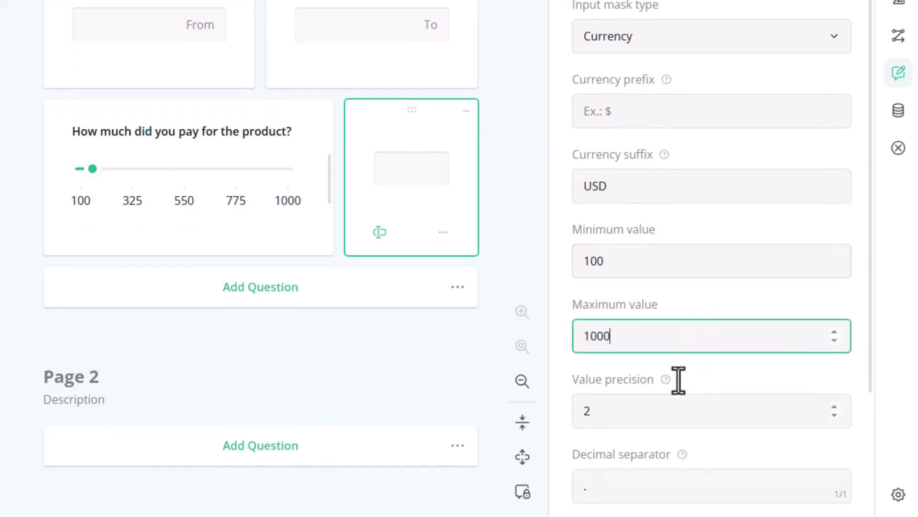
Set the paid-value mask's value precision to 0 and disallow negative values
{"action": "double_click", "coordinate": [647, 423]}
{"action": "type", "text": "0"}
{"action": "scroll", "coordinate": [712, 434], "scroll_direction": "down", "scroll_amount": 3}
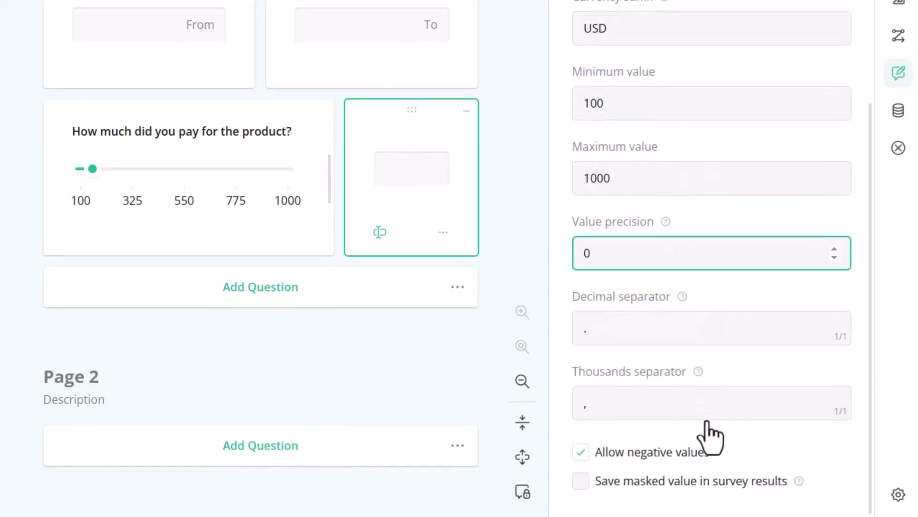
{"action": "left_click", "coordinate": [581, 451]}
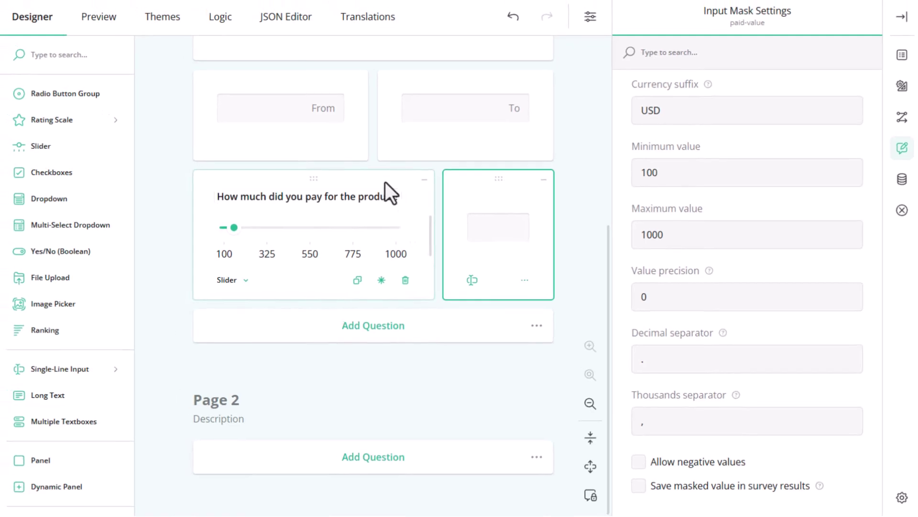
Link the paid-value input to the amount-paid slider by setting its join identifier to "amount-paid"
{"action": "left_click", "coordinate": [385, 182]}
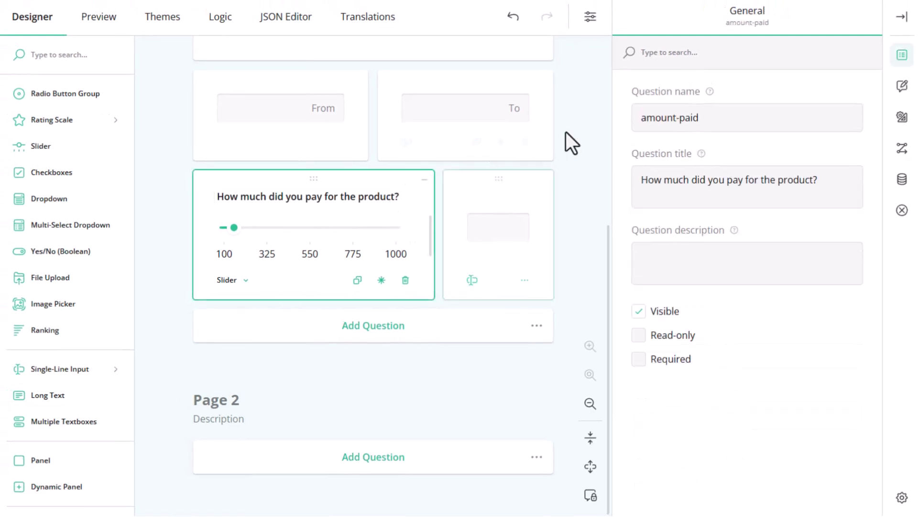
{"action": "left_click", "coordinate": [707, 117]}
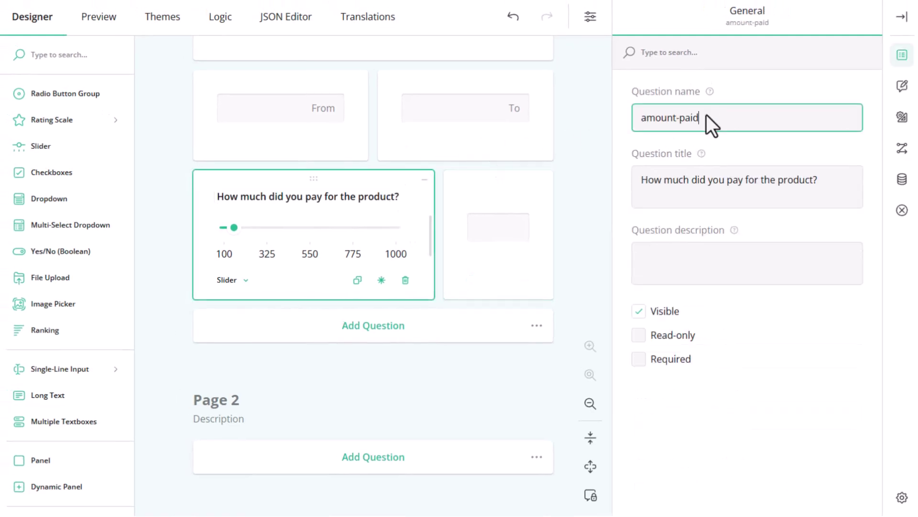
{"action": "left_click", "coordinate": [502, 202]}
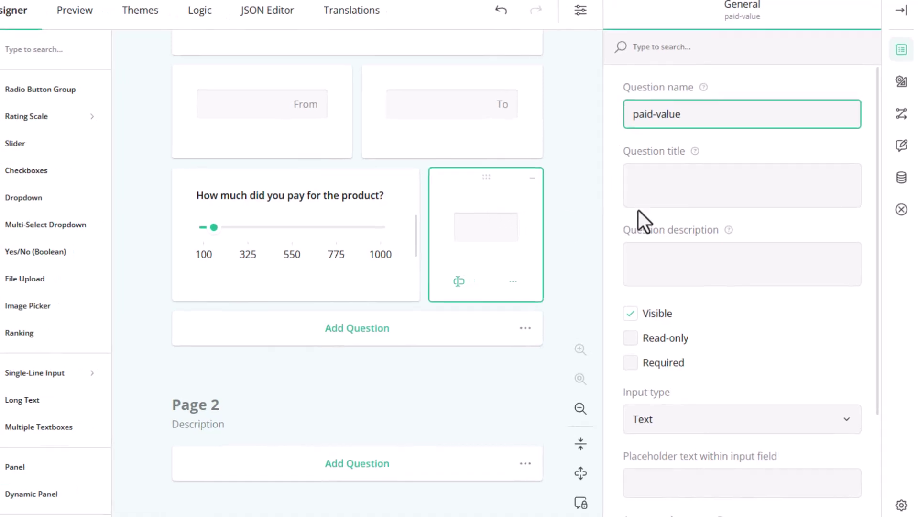
{"action": "left_click", "coordinate": [897, 168]}
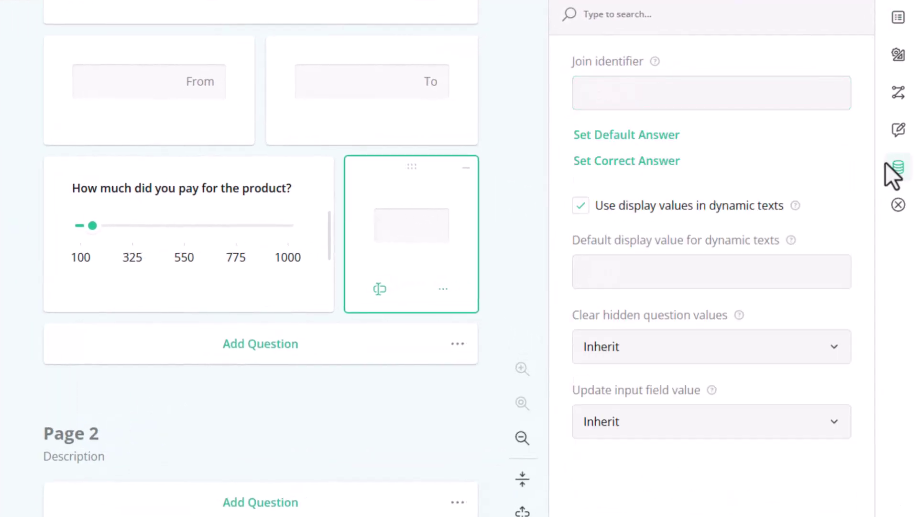
{"action": "left_click", "coordinate": [734, 94]}
{"action": "type", "text": "amount-paid"}
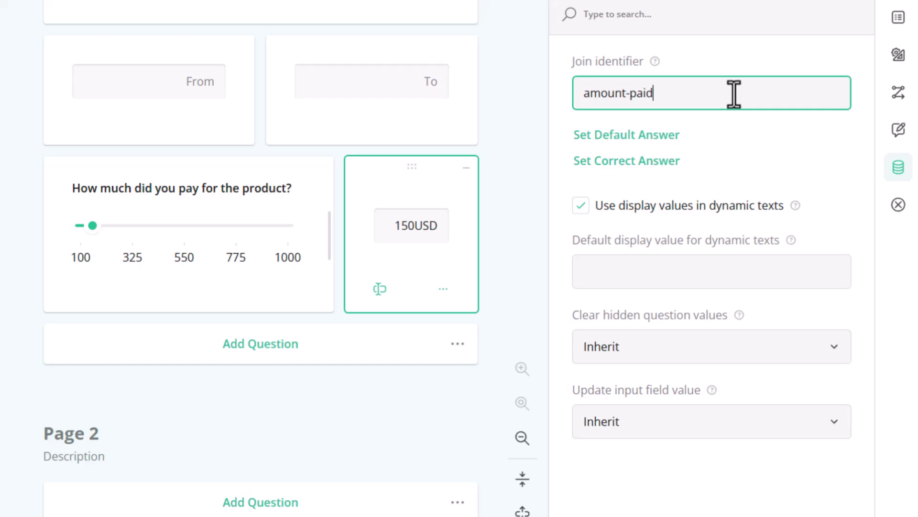
{"action": "left_click", "coordinate": [757, 126]}
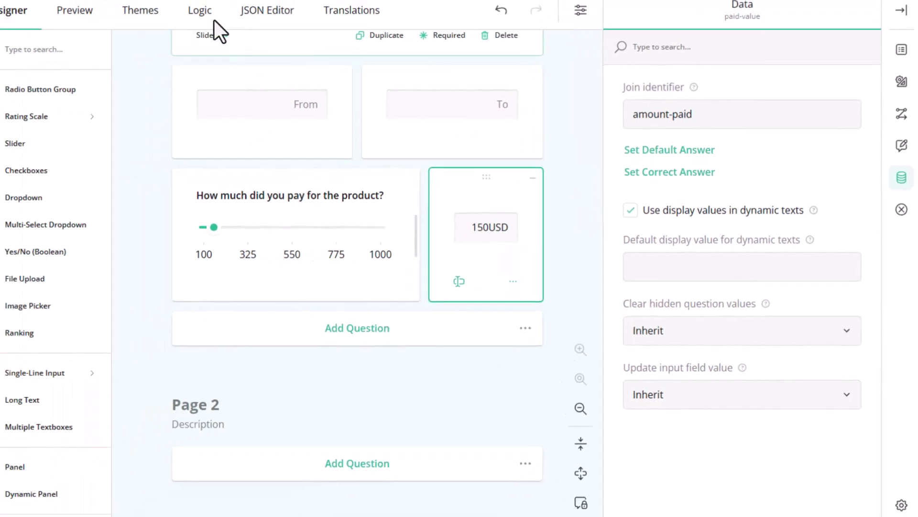
Preview the survey and test the linked inputs by moving the amount-paid slider to about 308 and adjusting the price-range slider
{"action": "left_click", "coordinate": [111, 17]}
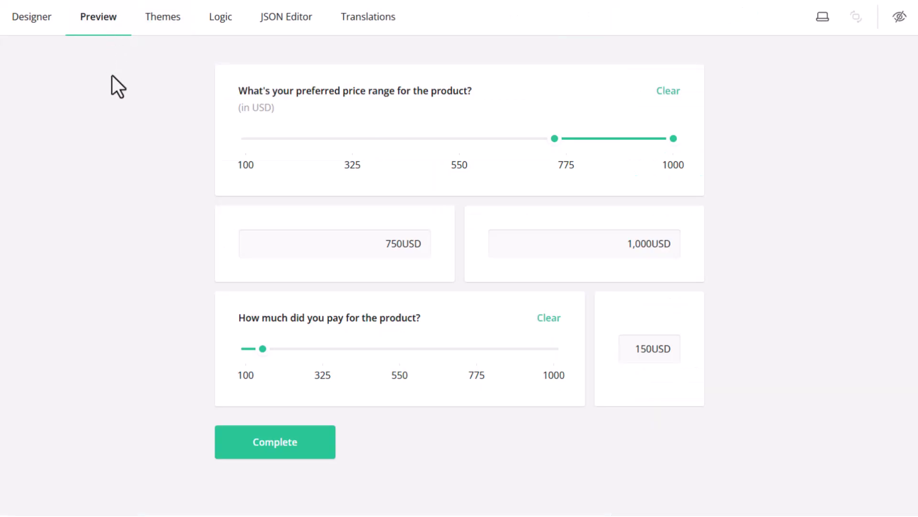
{"action": "left_click_drag", "start_coordinate": [299, 357], "coordinate": [317, 363]}
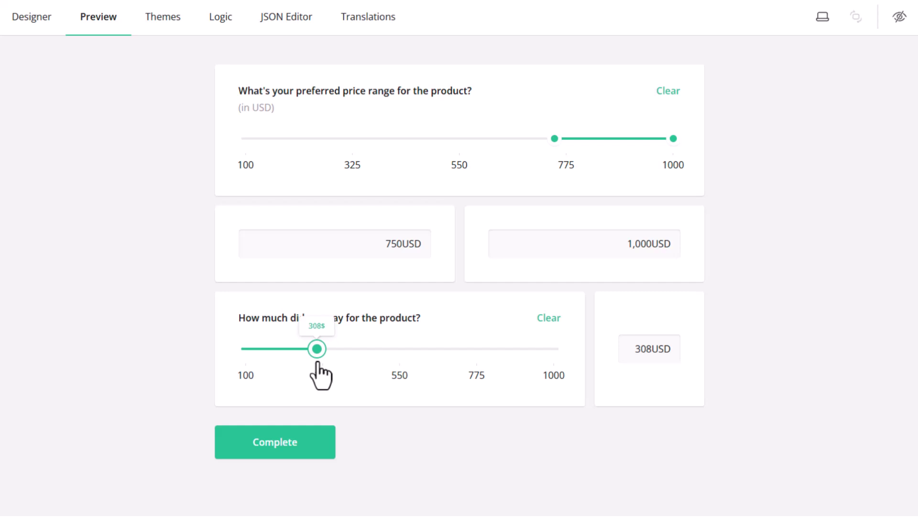
{"action": "left_click_drag", "start_coordinate": [581, 139], "coordinate": [453, 157]}
{"action": "left_click", "coordinate": [47, 33]}
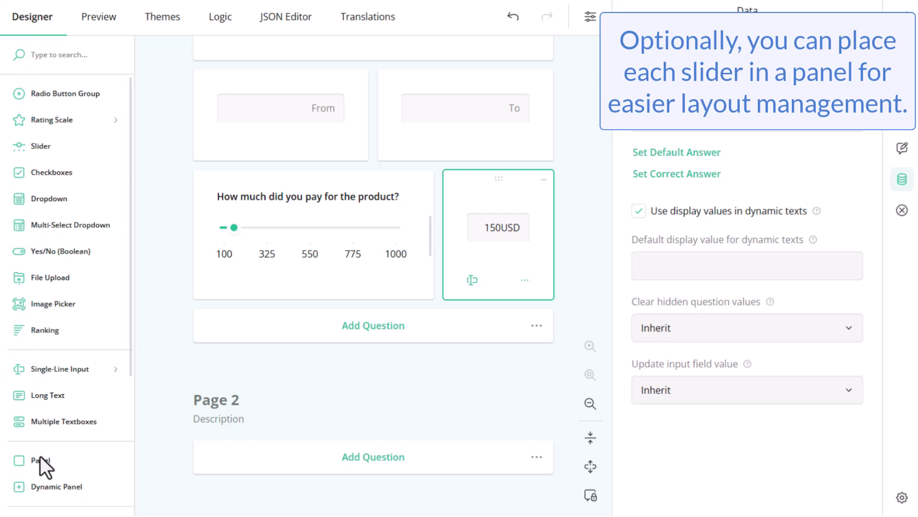
Add a panel below the From and To inputs and place the amount-paid slider and its paid-value input side by side inside it
{"action": "left_click_drag", "start_coordinate": [43, 460], "coordinate": [303, 220]}
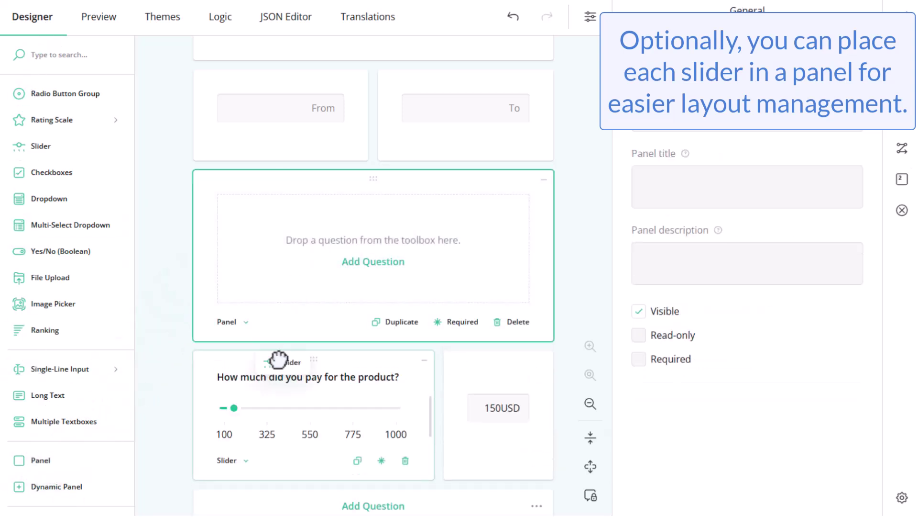
{"action": "left_click_drag", "start_coordinate": [279, 359], "coordinate": [377, 350]}
{"action": "left_click_drag", "start_coordinate": [275, 408], "coordinate": [512, 255]}
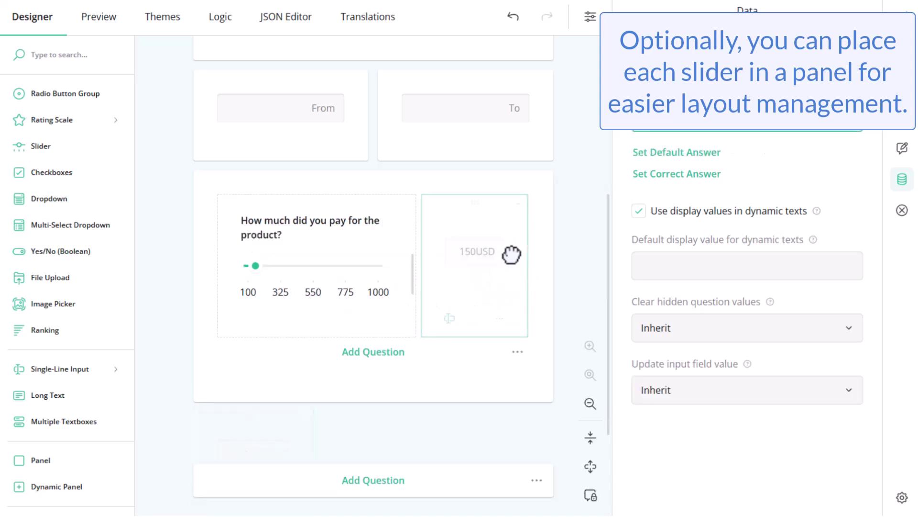
Add a panel at the start of Page 1, place the price-range slider above its From and To inputs inside it, and preview the survey
{"action": "scroll", "coordinate": [428, 311], "scroll_direction": "up", "scroll_amount": 3}
{"action": "left_click_drag", "start_coordinate": [43, 460], "coordinate": [357, 112]}
{"action": "left_click_drag", "start_coordinate": [331, 314], "coordinate": [344, 191]}
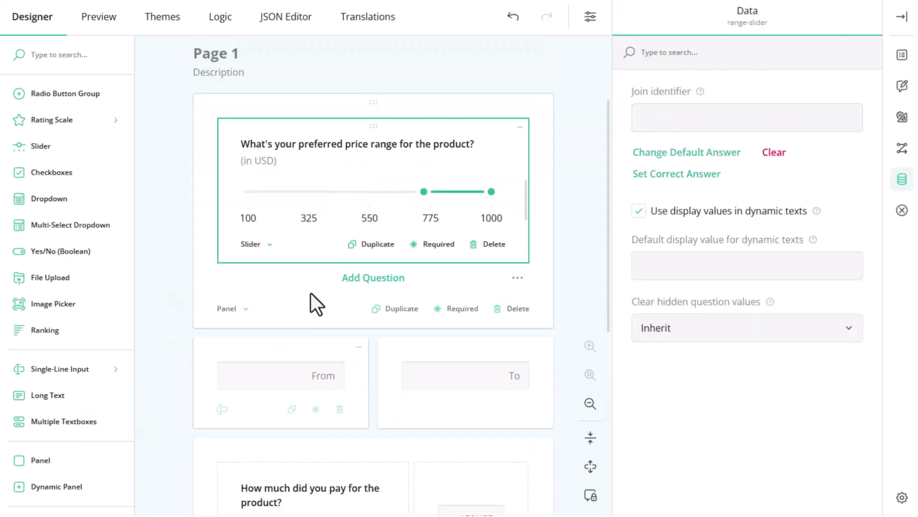
{"action": "left_click_drag", "start_coordinate": [308, 353], "coordinate": [303, 266]}
{"action": "left_click_drag", "start_coordinate": [368, 426], "coordinate": [496, 312]}
{"action": "left_click", "coordinate": [102, 19]}
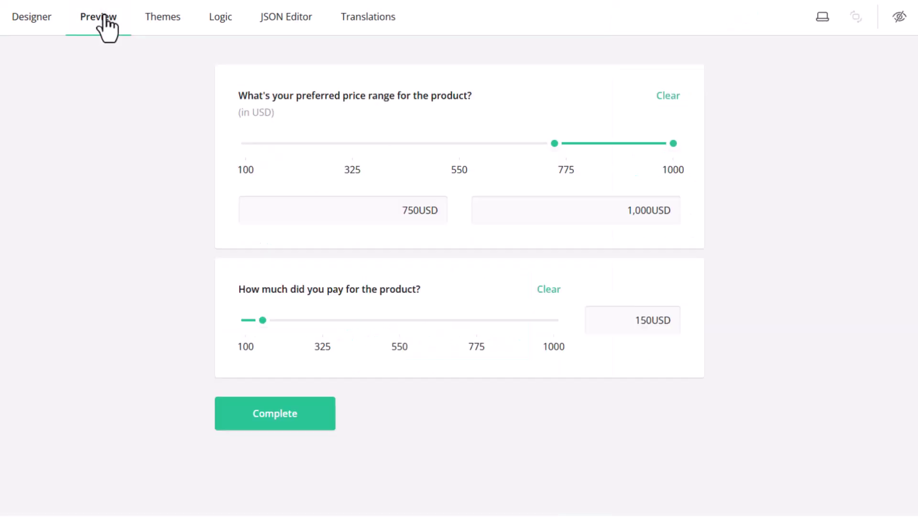